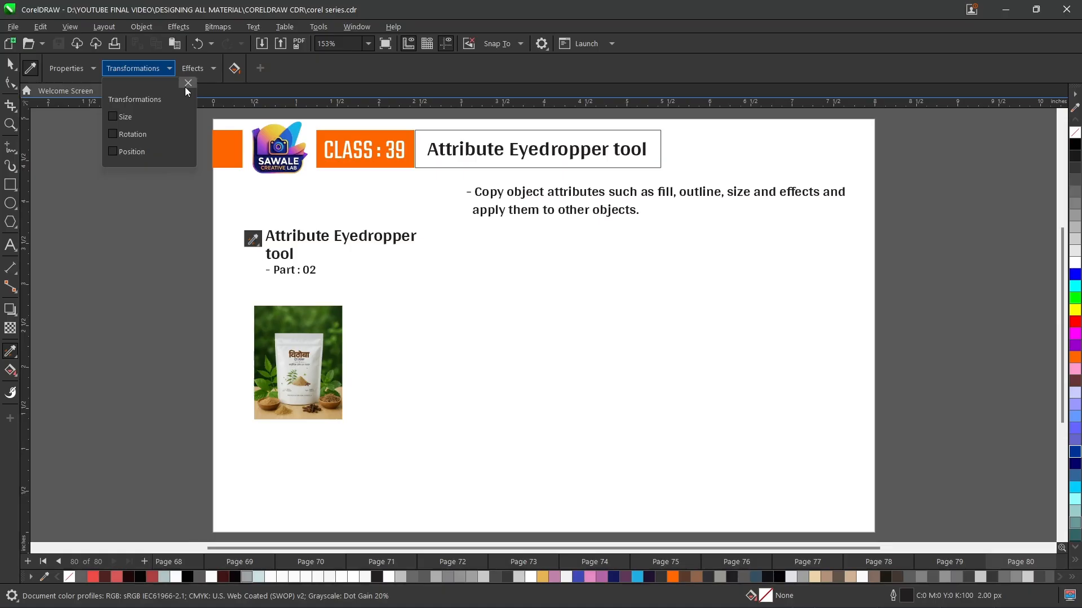
Step: Review the effects that the Attribute Eyedropper can copy, from Perspective and Envelope through Bitmap effects
{"action": "left_click", "coordinate": [187, 84]}
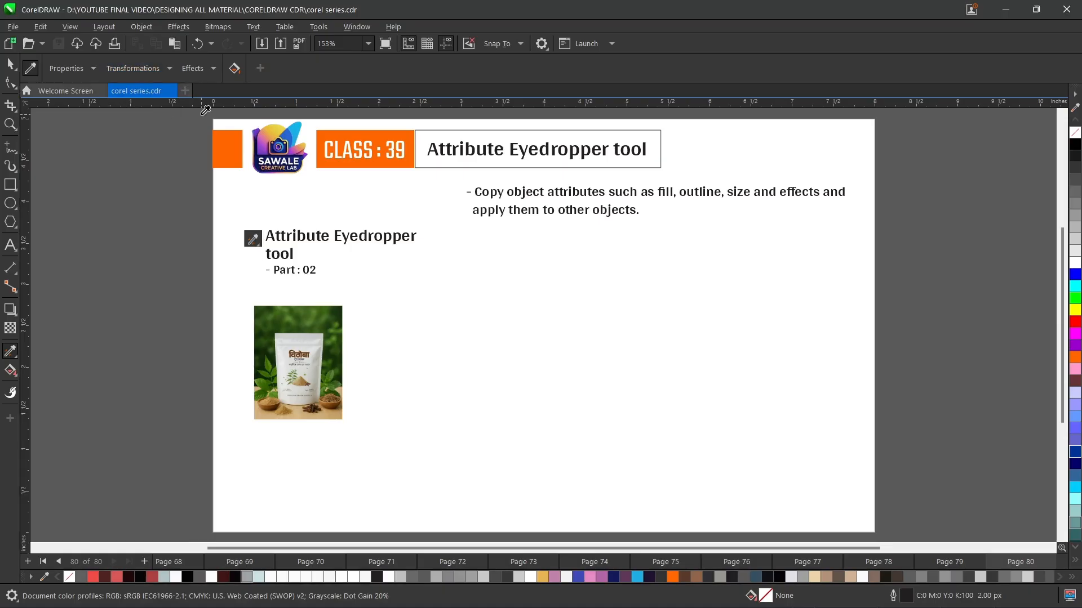
{"action": "left_click", "coordinate": [192, 68]}
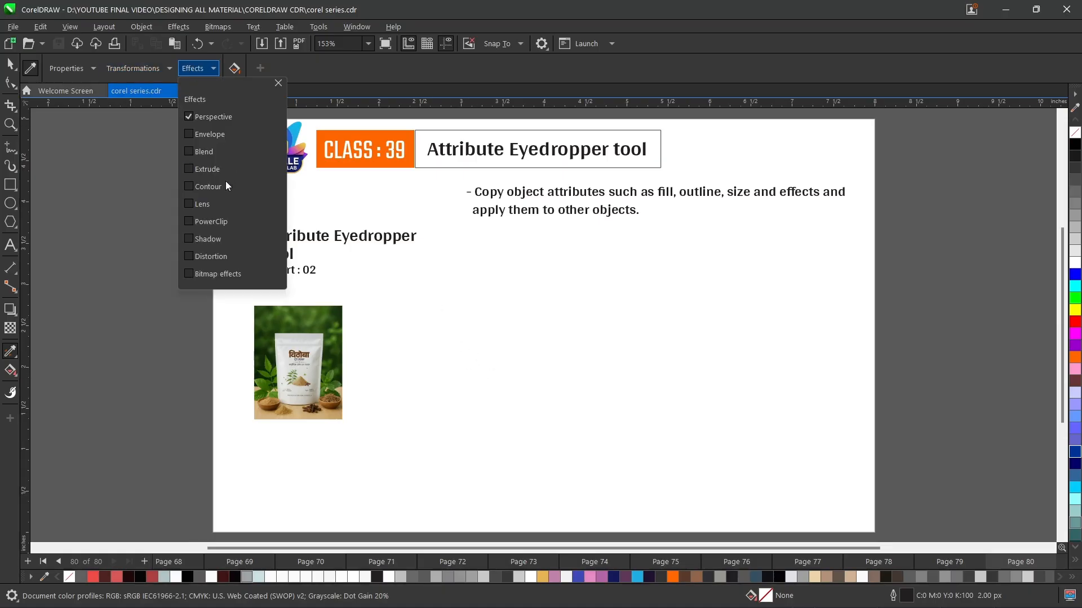
{"action": "left_click", "coordinate": [277, 81]}
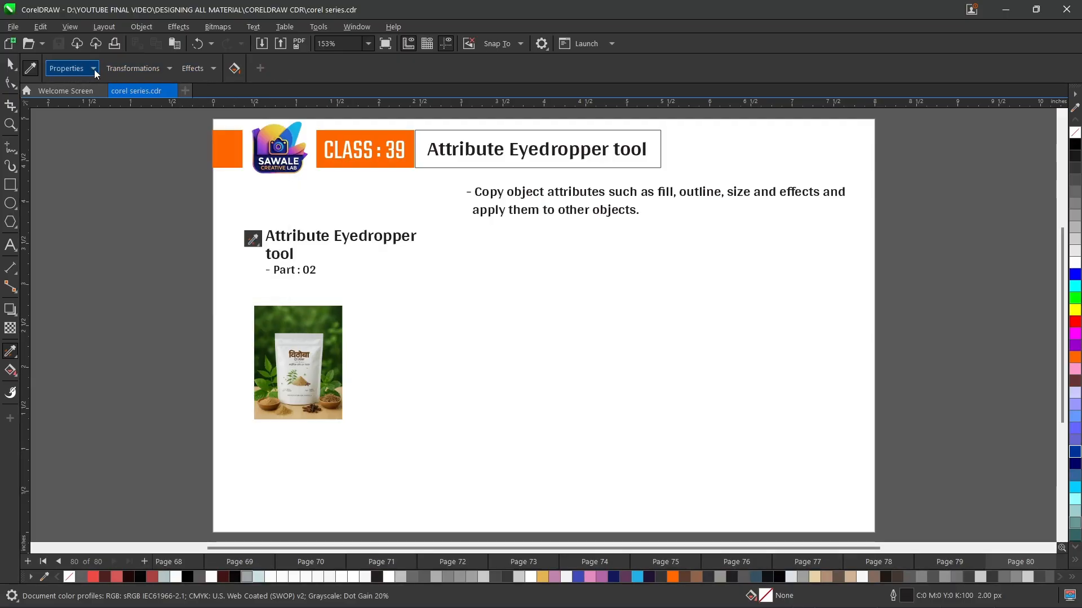
{"action": "left_click", "coordinate": [195, 70]}
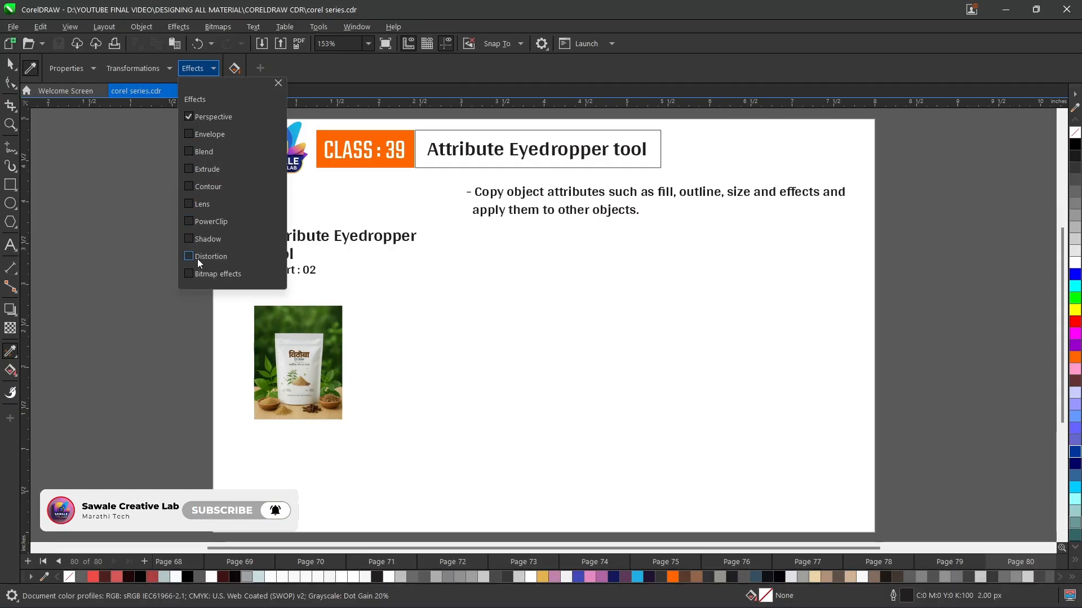
{"action": "left_click", "coordinate": [278, 84]}
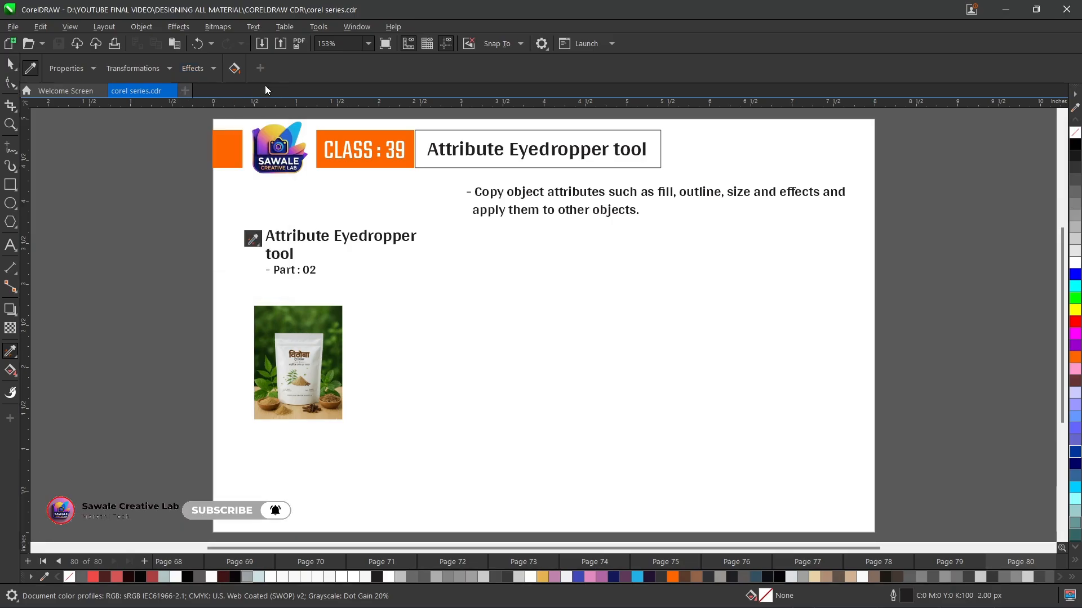
Step: Compare the interactive effect tools, such as Shadow, Contour and Blend, with the effects the Attribute Eyedropper can copy
{"action": "left_click", "coordinate": [16, 315]}
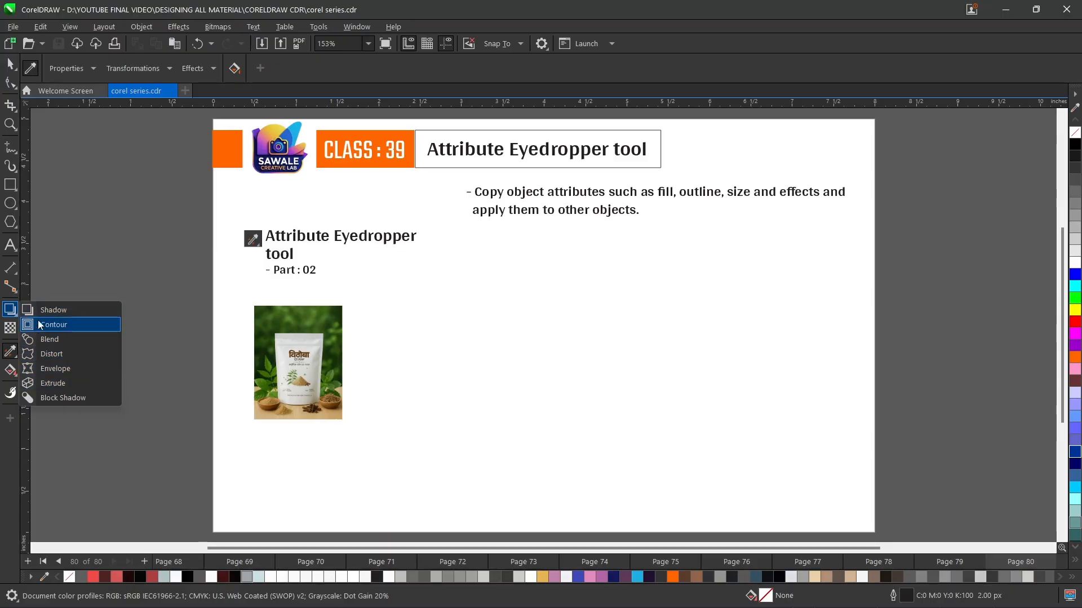
{"action": "left_click", "coordinate": [188, 65]}
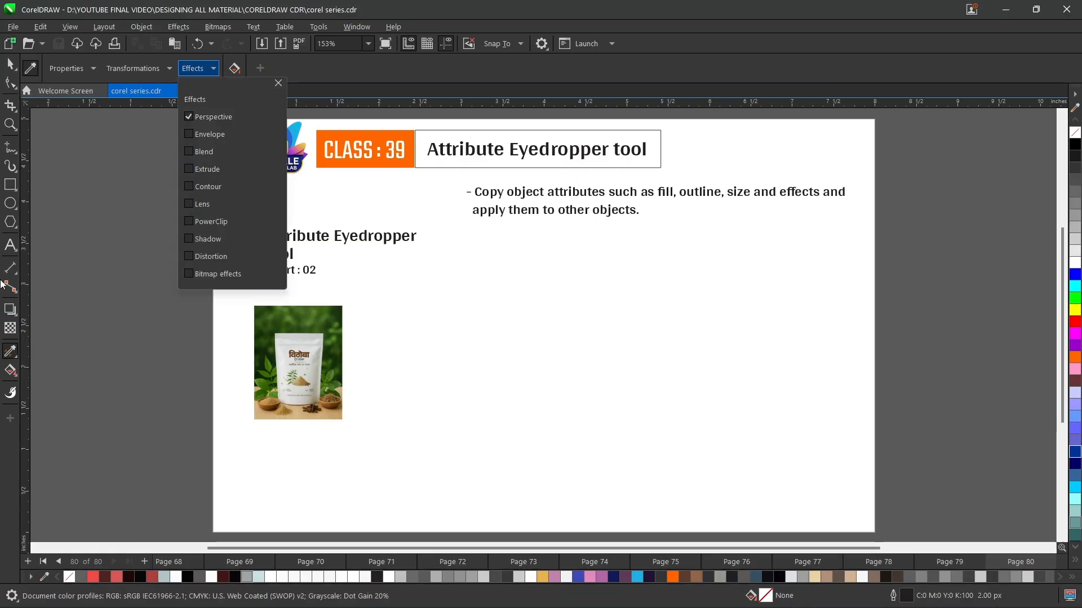
{"action": "left_click", "coordinate": [18, 314]}
{"action": "left_click", "coordinate": [18, 316]}
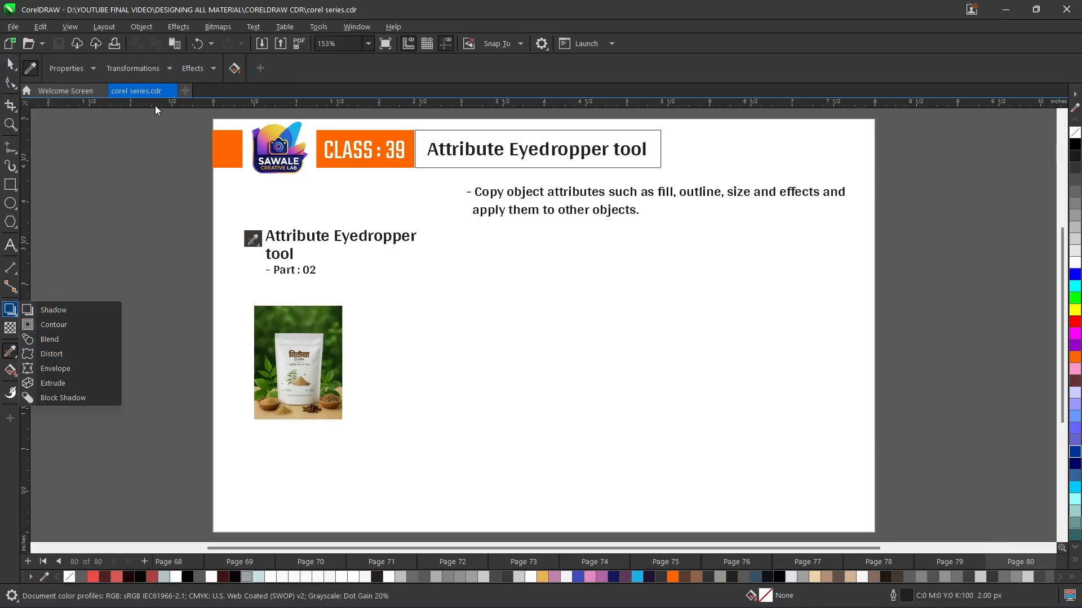
{"action": "left_click", "coordinate": [210, 67]}
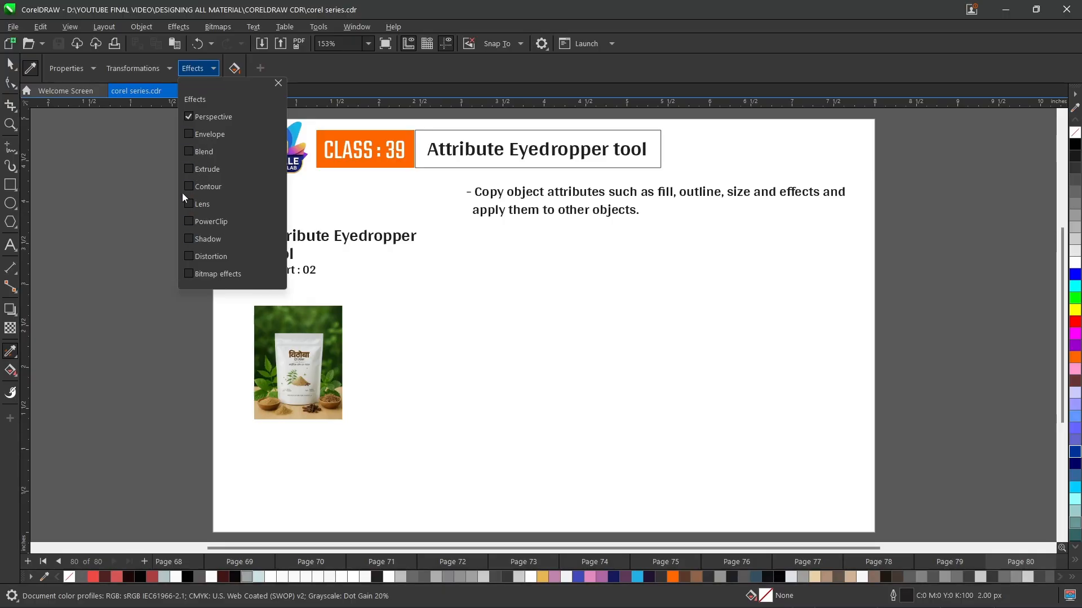
{"action": "left_click", "coordinate": [18, 312]}
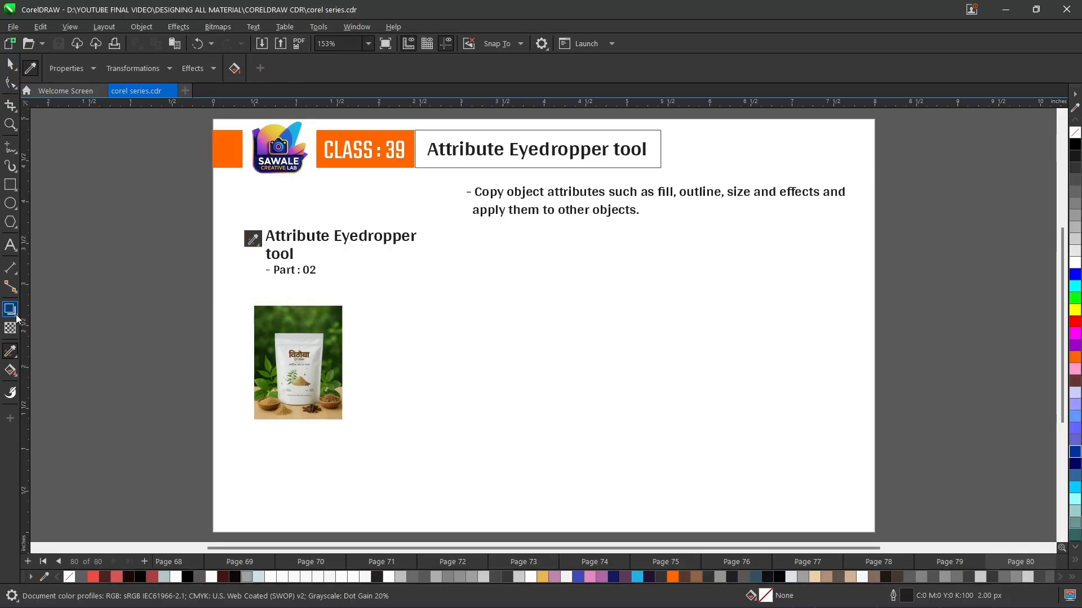
{"action": "left_click", "coordinate": [17, 314]}
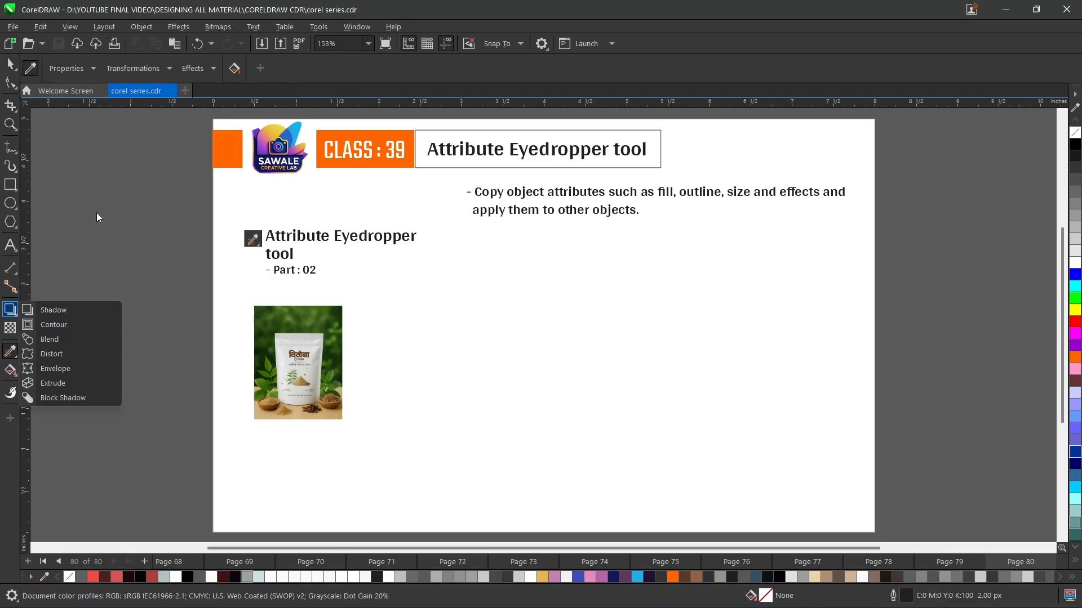
{"action": "left_click", "coordinate": [209, 68]}
{"action": "left_click", "coordinate": [208, 68]}
{"action": "left_click", "coordinate": [210, 68]}
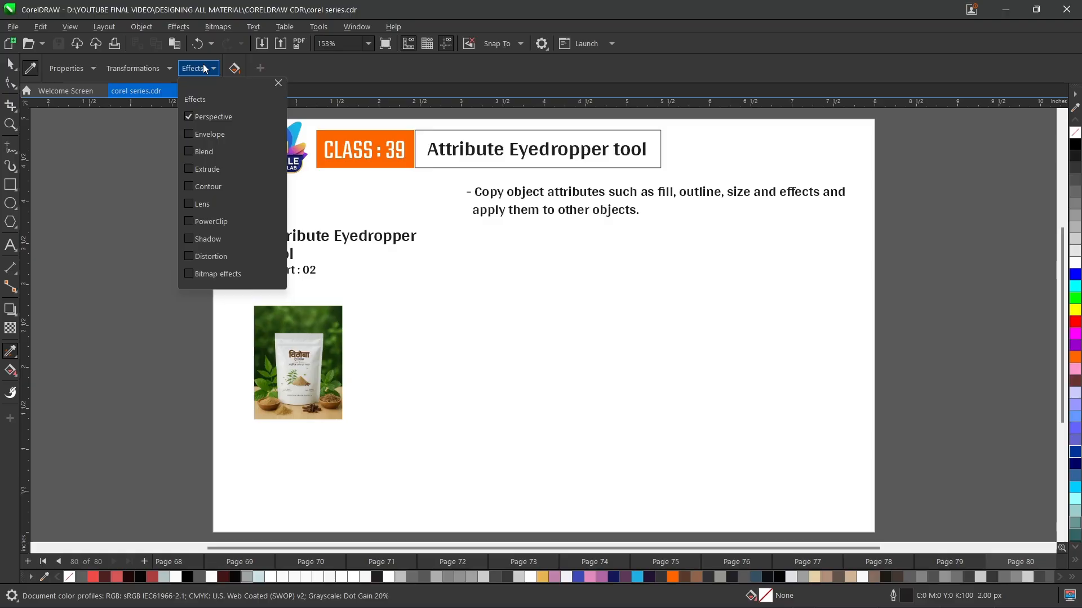
{"action": "left_click", "coordinate": [278, 83]}
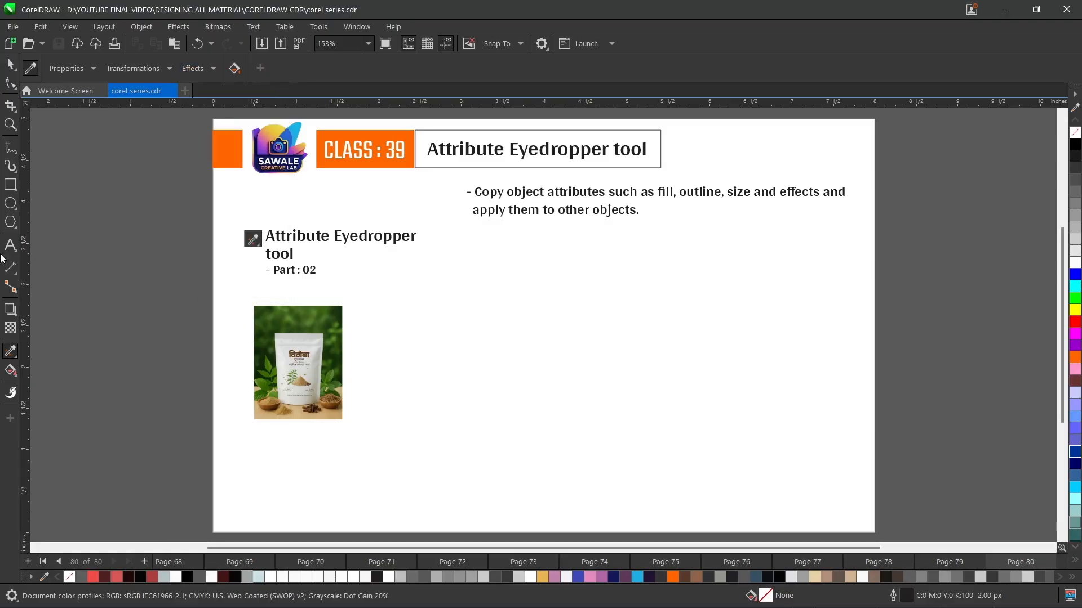
{"action": "double_click", "coordinate": [10, 184]}
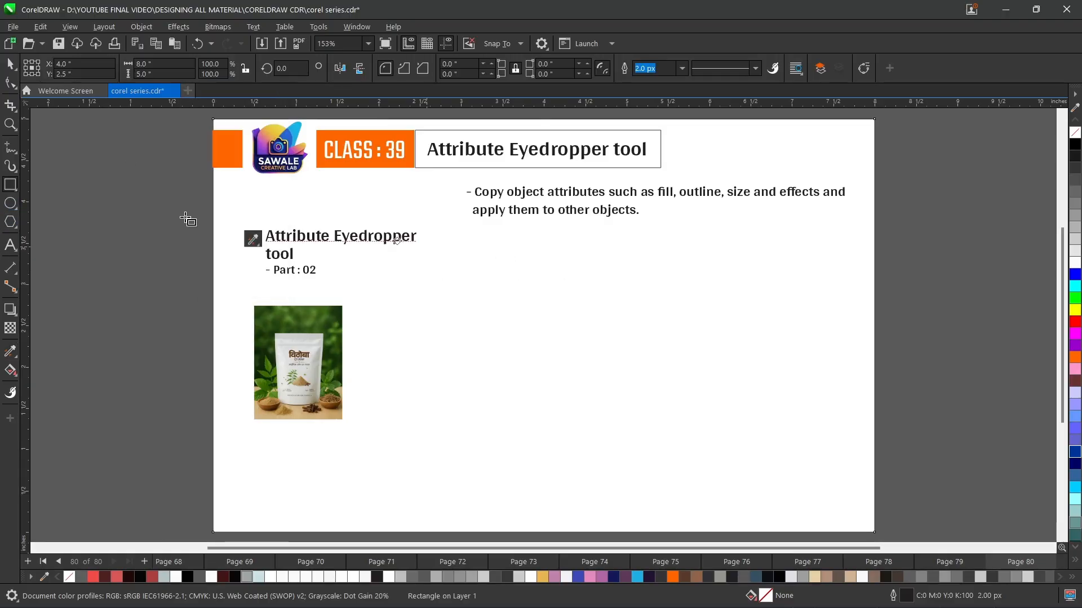
{"action": "left_click_drag", "start_coordinate": [620, 308], "coordinate": [667, 345]}
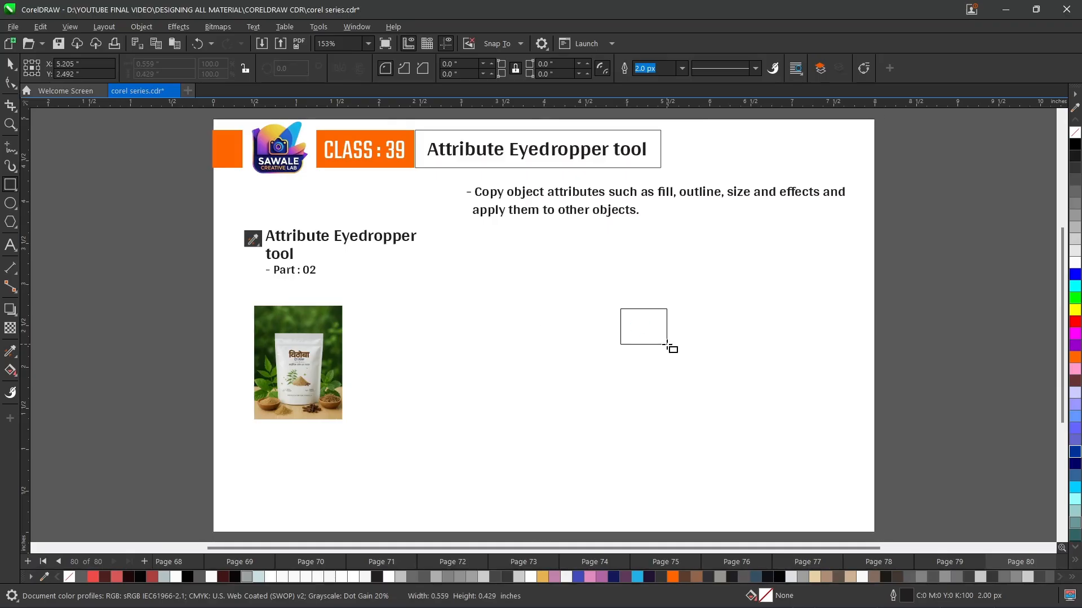
{"action": "key", "text": "Delete"}
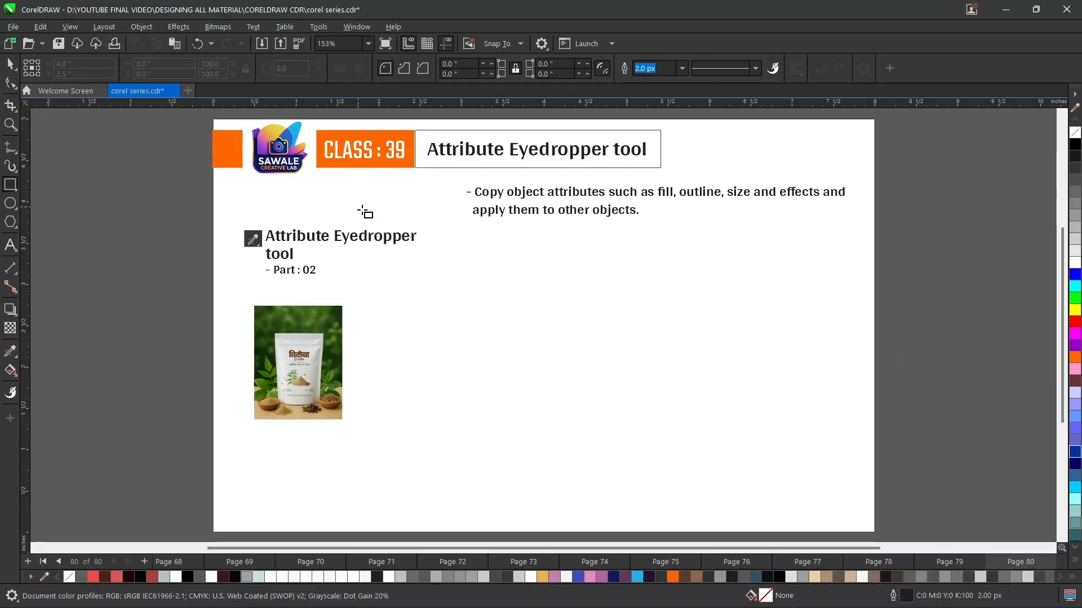
Step: Draw a rectangle about 1.75 by 1.33 inches in the empty area below the description text and fill it purple (#9900CC)
{"action": "left_click_drag", "start_coordinate": [554, 258], "coordinate": [699, 368]}
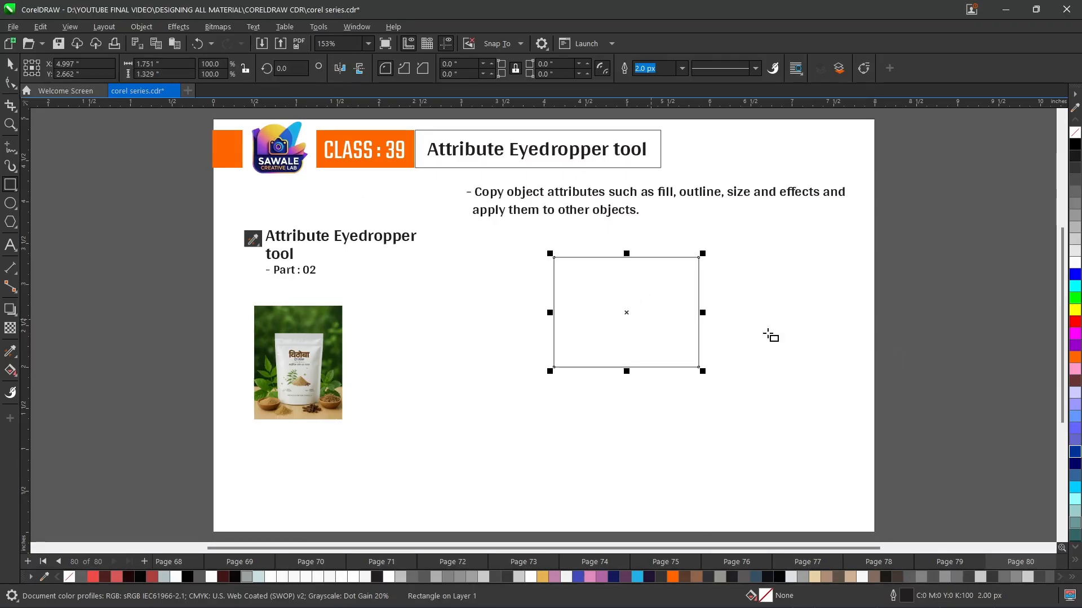
{"action": "left_click", "coordinate": [1075, 345]}
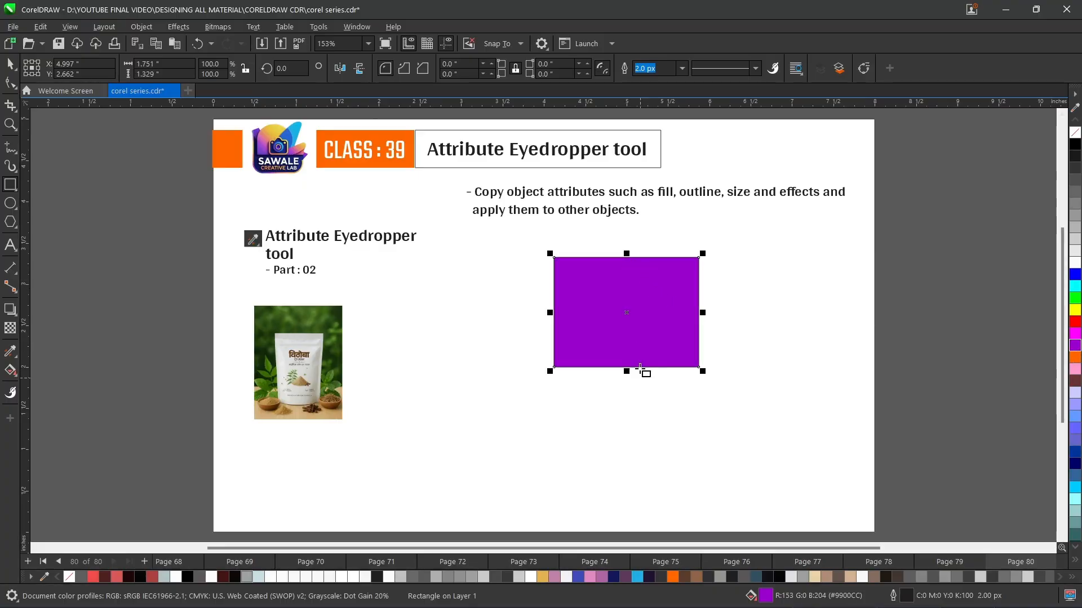
Step: Add a perspective to the purple rectangle, pulling its upper-left corner inward and its lower-right corner up and outward
{"action": "left_click", "coordinate": [142, 26]}
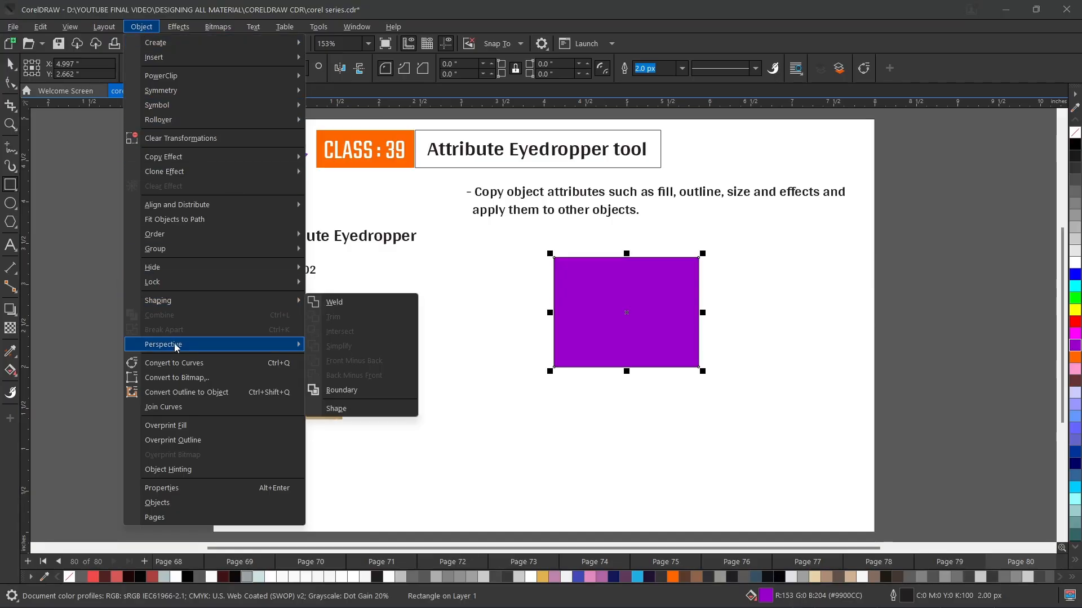
{"action": "mouse_move", "coordinate": [173, 345]}
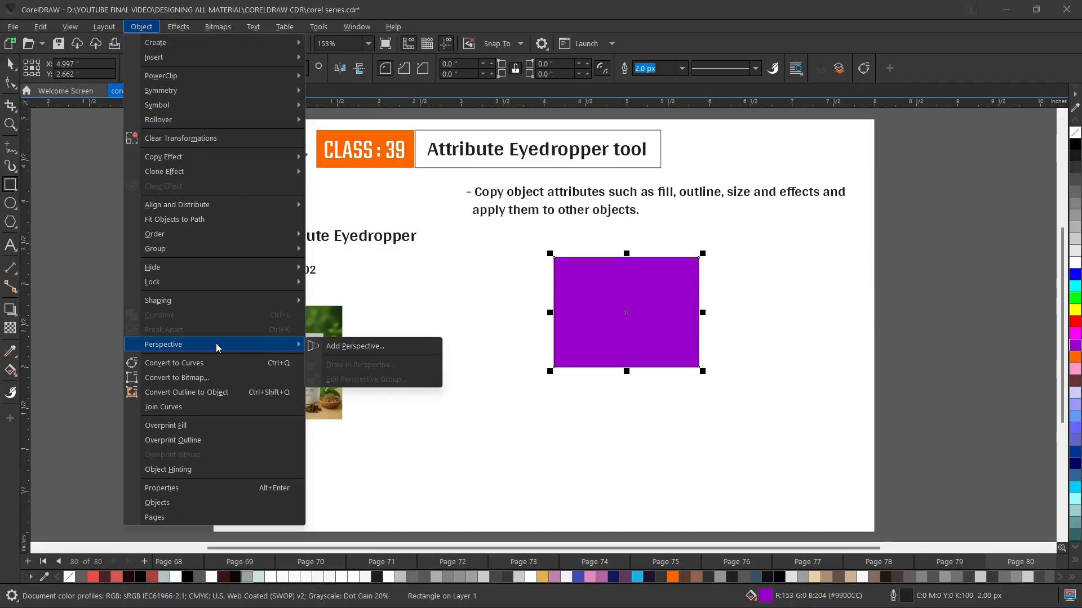
{"action": "left_click", "coordinate": [323, 346]}
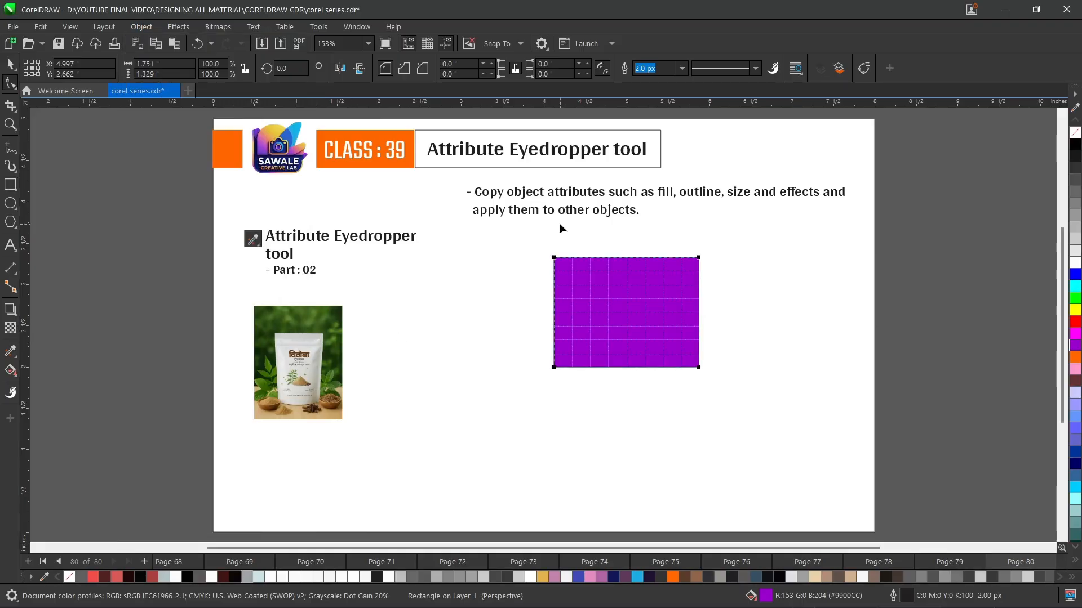
{"action": "left_click_drag", "start_coordinate": [553, 257], "coordinate": [593, 283]}
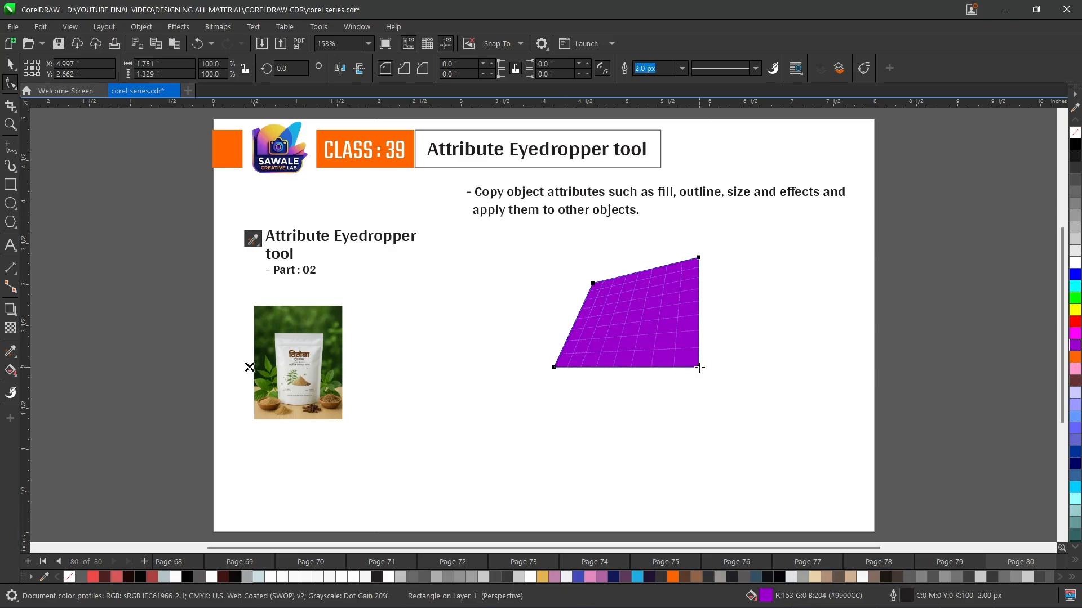
{"action": "left_click_drag", "start_coordinate": [699, 367], "coordinate": [725, 327]}
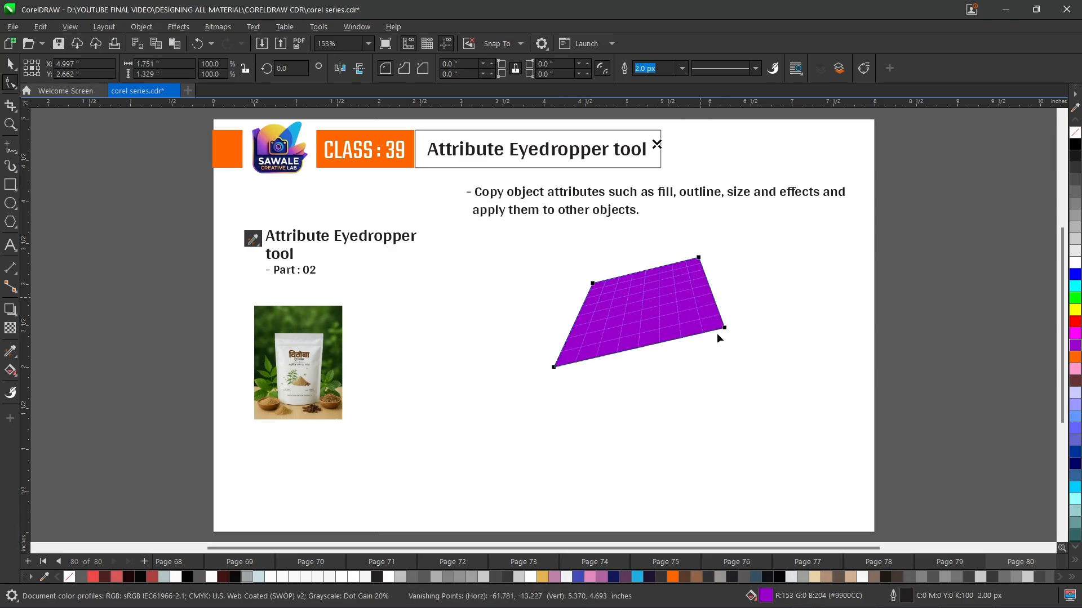
{"action": "left_click", "coordinate": [10, 64]}
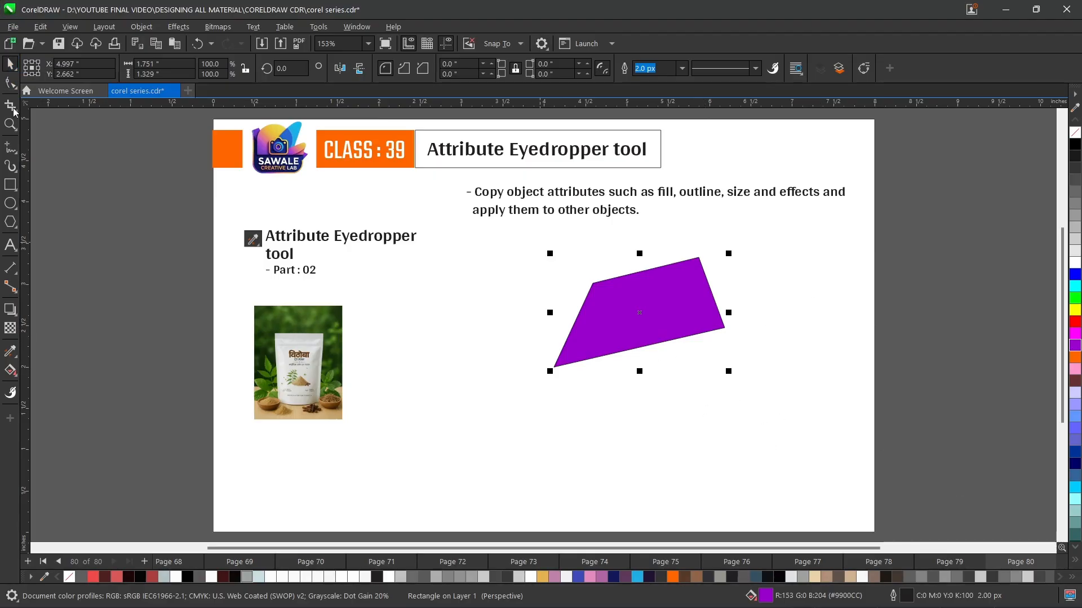
Step: Draw a second, unfilled rectangle overlapping the lower-left corner of the purple shape, then reselect the purple shape
{"action": "left_click", "coordinate": [10, 184]}
{"action": "left_click_drag", "start_coordinate": [450, 343], "coordinate": [582, 456]}
{"action": "left_click", "coordinate": [681, 296]}
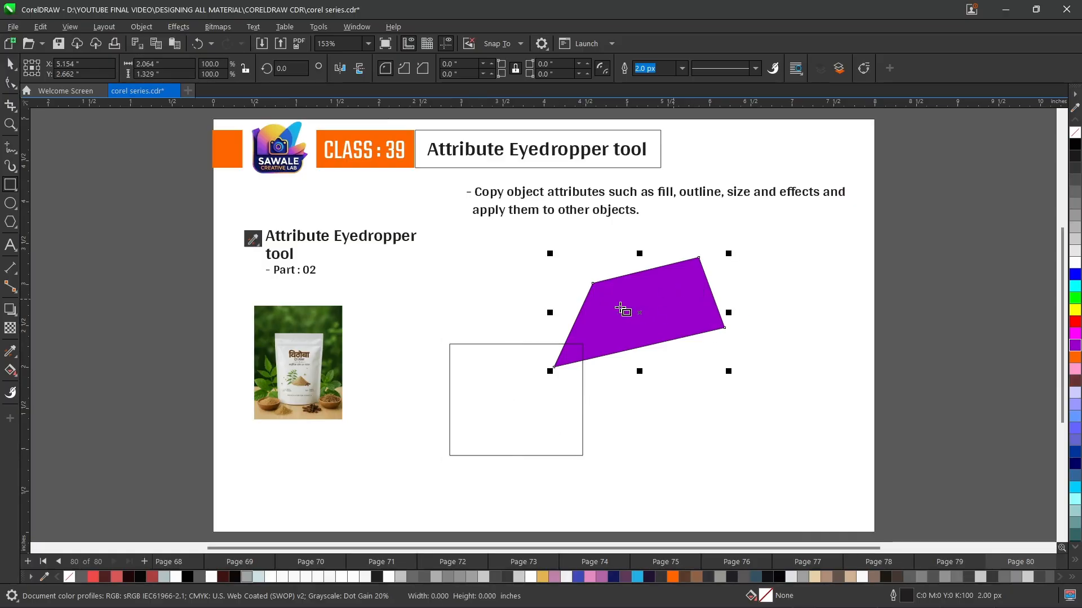
Step: Copy the purple shape's fill and perspective onto the unfilled rectangle using the Attribute Eyedropper with the Perspective effect included
{"action": "left_click", "coordinate": [10, 351]}
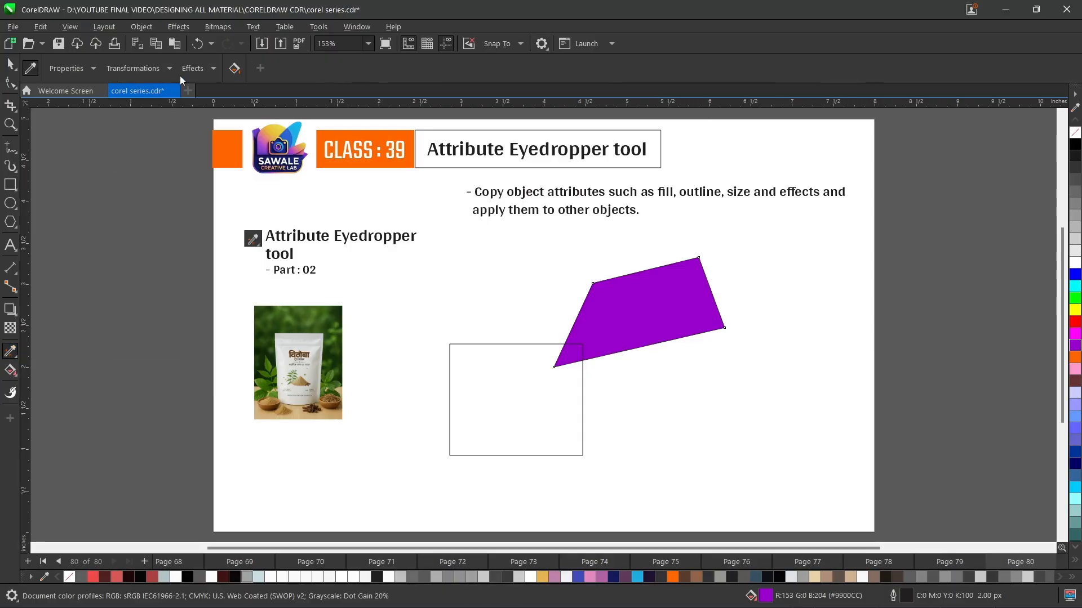
{"action": "left_click", "coordinate": [195, 68]}
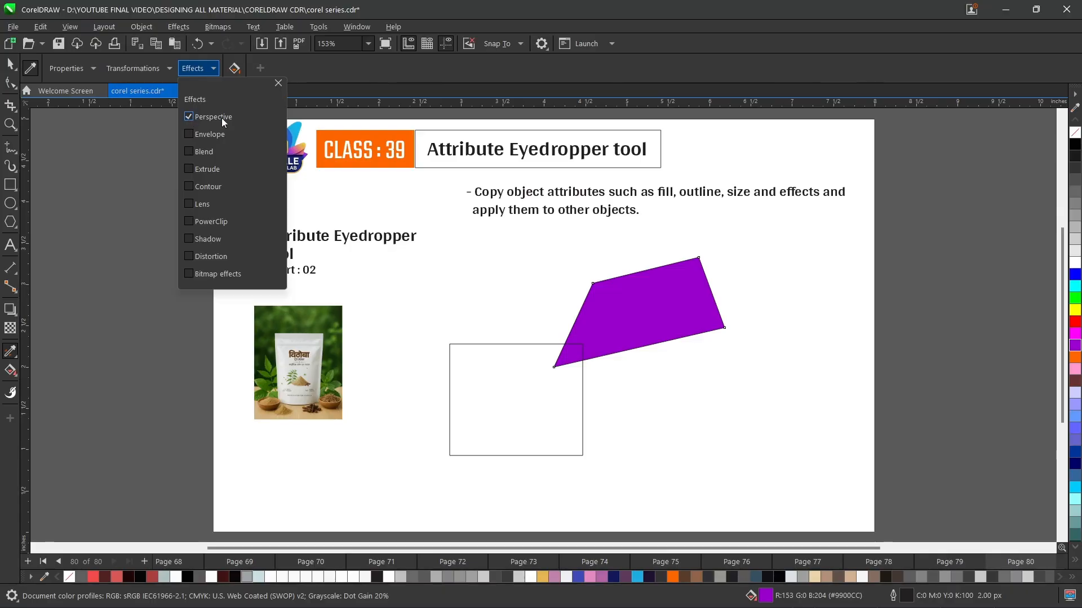
{"action": "left_click", "coordinate": [278, 83]}
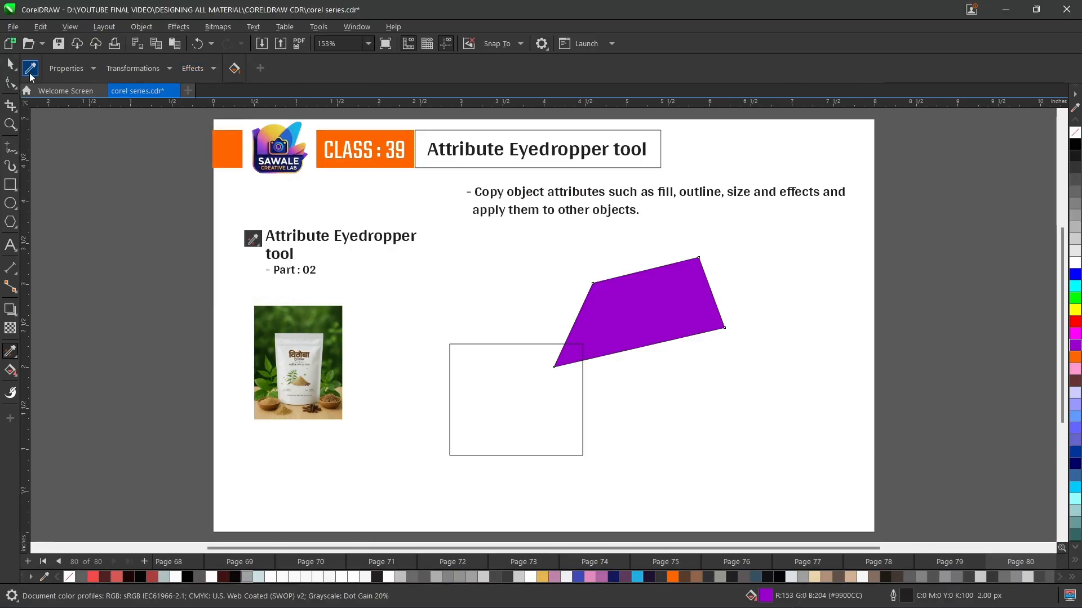
{"action": "left_click", "coordinate": [30, 69]}
{"action": "left_click", "coordinate": [29, 70]}
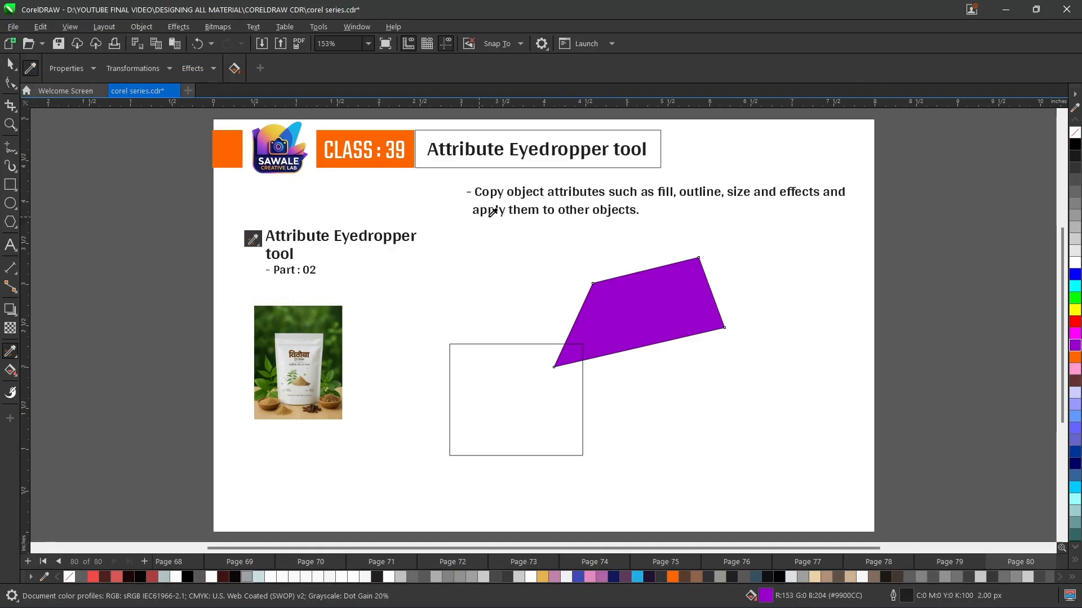
{"action": "left_click", "coordinate": [630, 300]}
{"action": "left_click", "coordinate": [499, 385]}
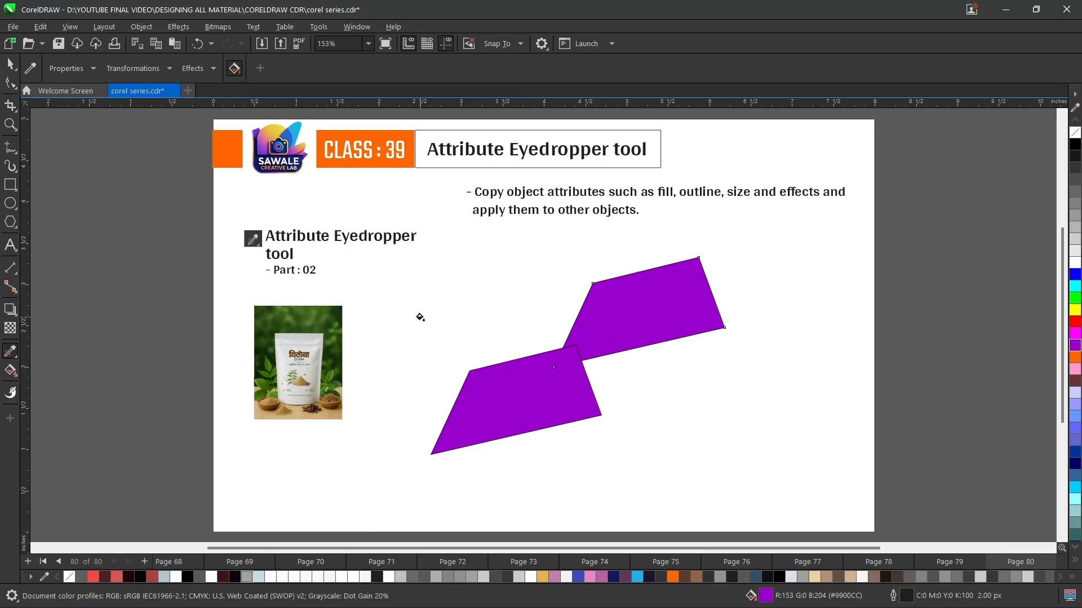
Step: Delete both purple perspective shapes from the page
{"action": "left_click", "coordinate": [10, 63]}
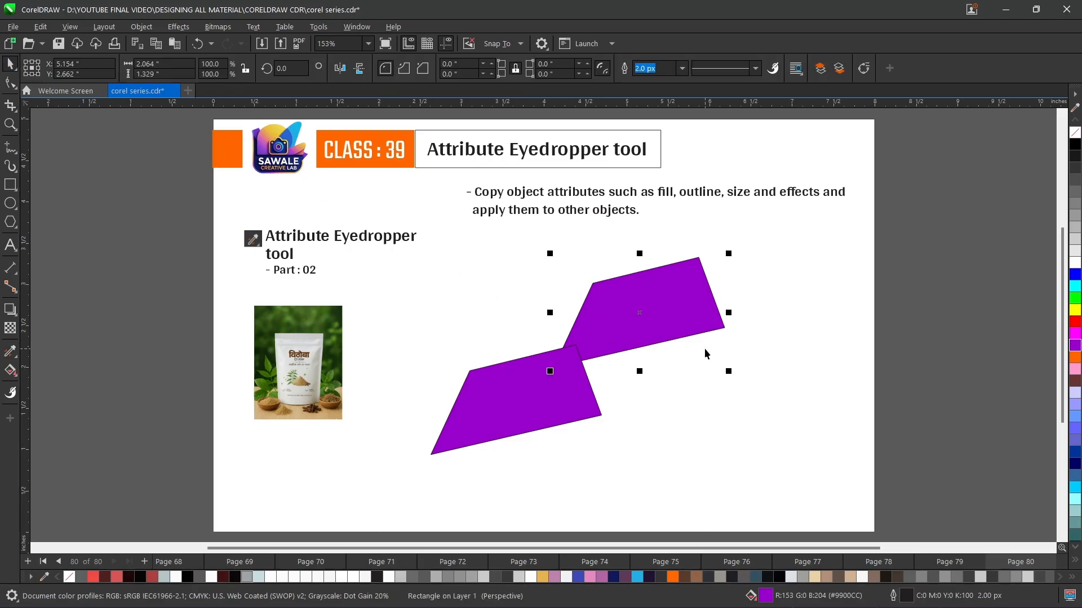
{"action": "key", "text": "Delete"}
{"action": "left_click", "coordinate": [569, 396]}
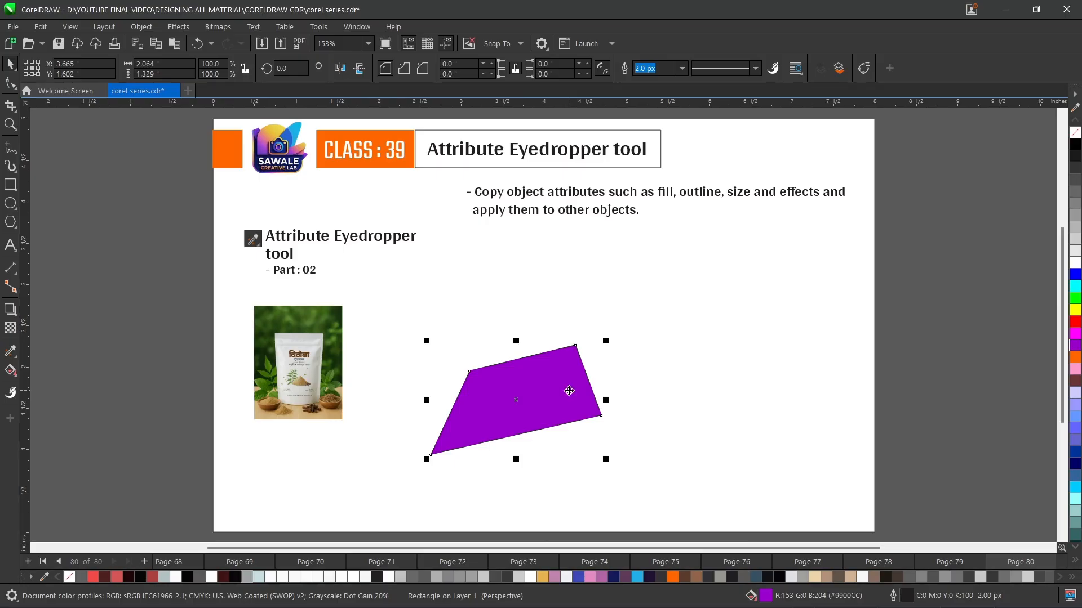
{"action": "key", "text": "Delete"}
Step: Include Envelope among the effects that the Attribute Eyedropper copies
{"action": "left_click", "coordinate": [7, 355]}
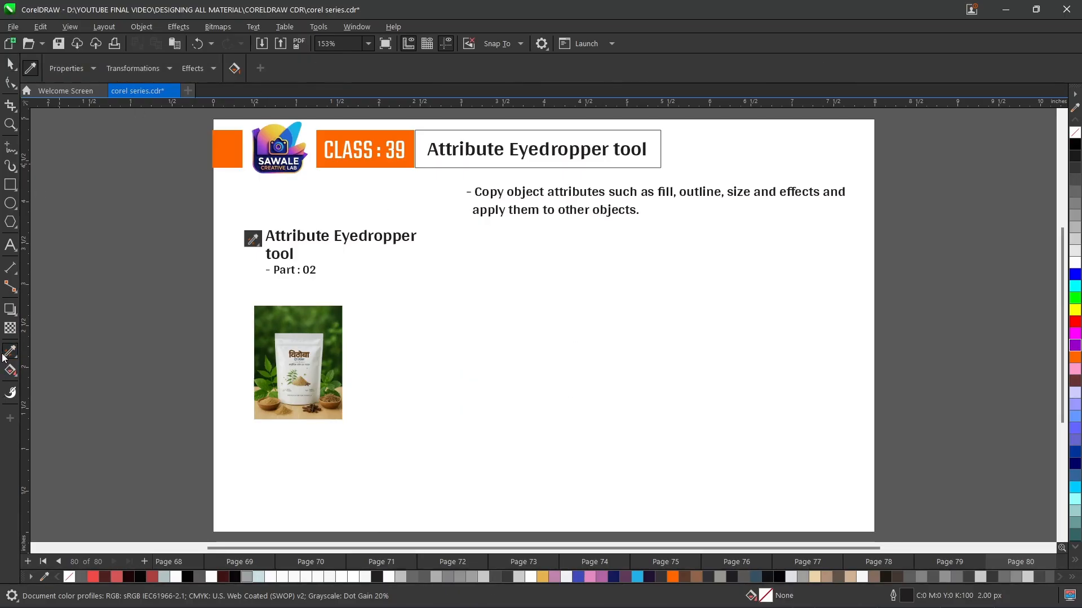
{"action": "left_click", "coordinate": [193, 69]}
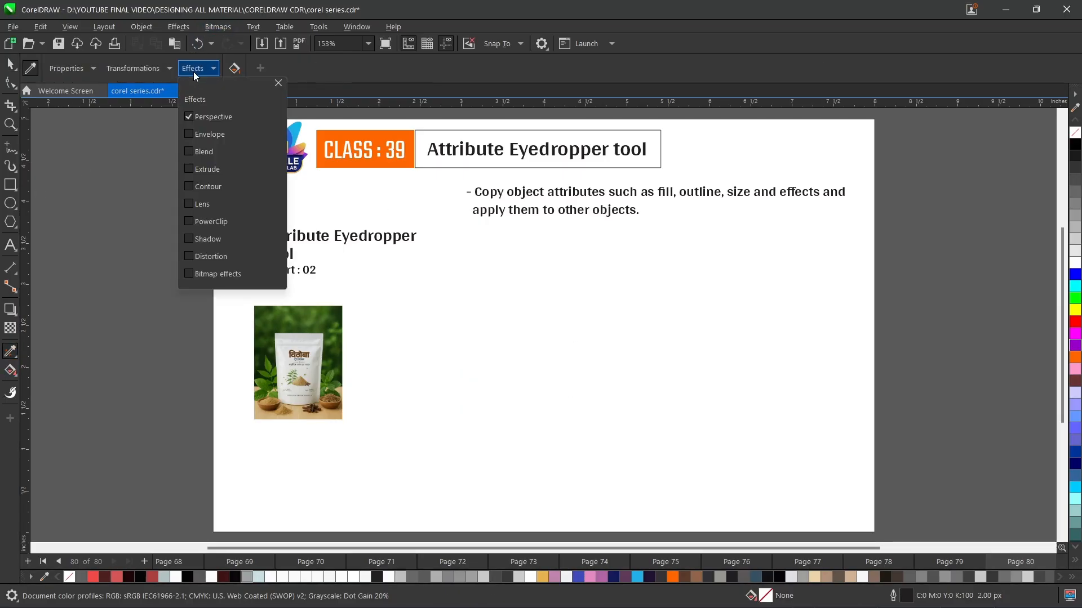
{"action": "left_click", "coordinate": [188, 134]}
{"action": "left_click", "coordinate": [278, 83]}
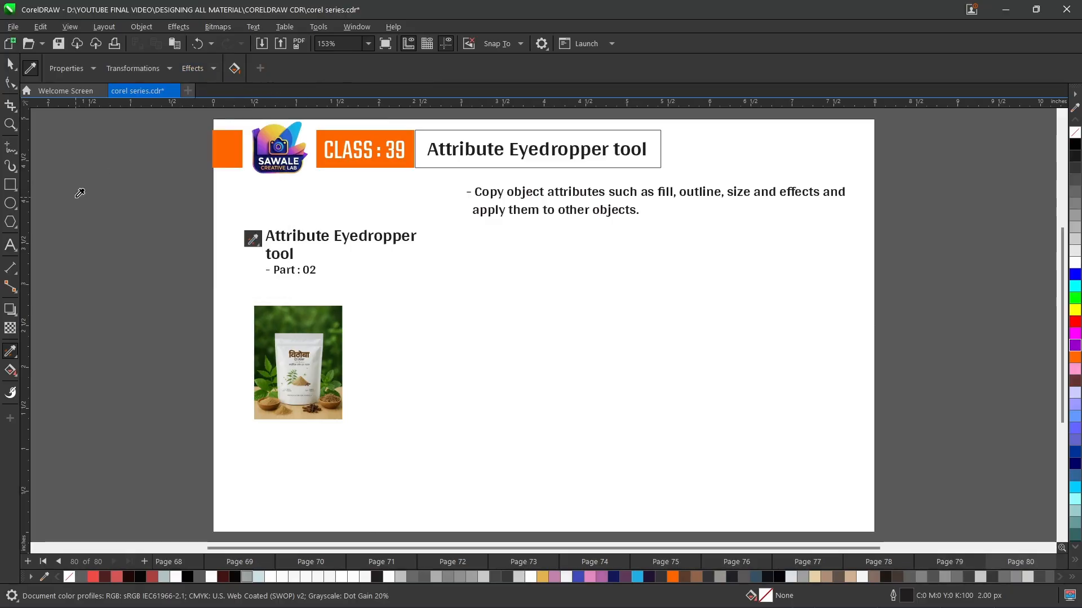
Step: Draw an unfilled rectangle about 2.39 by 2.04 inches in the empty area below the description text
{"action": "left_click", "coordinate": [16, 317]}
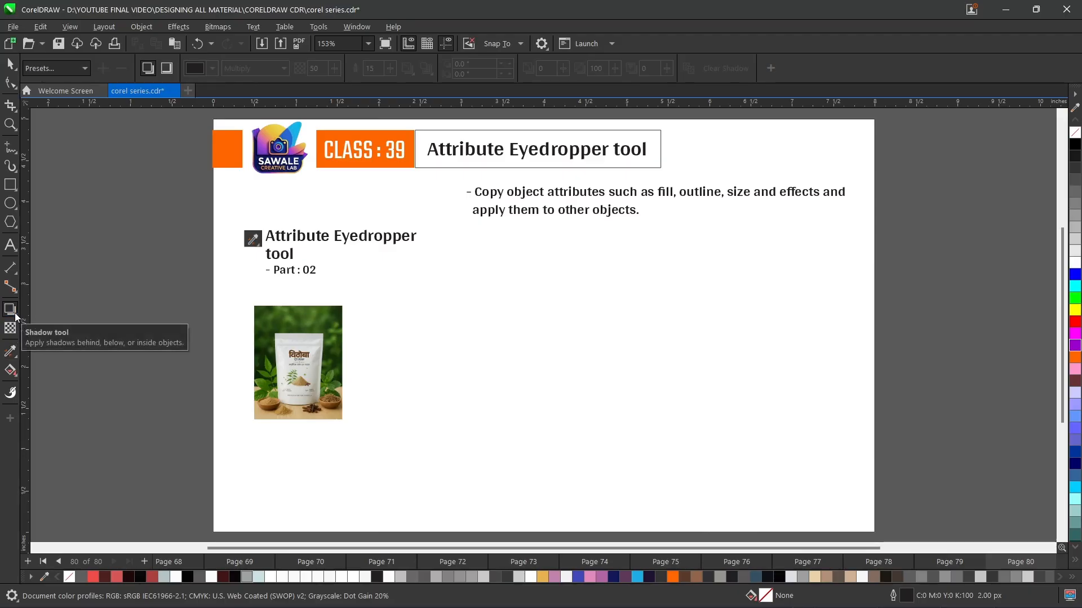
{"action": "left_click", "coordinate": [17, 315]}
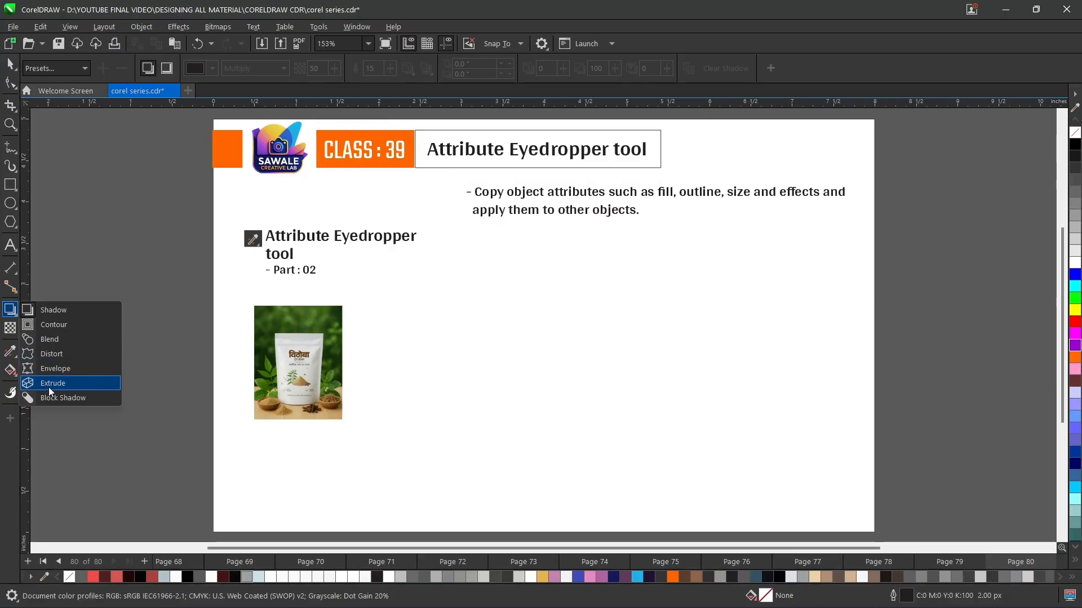
{"action": "left_click", "coordinate": [45, 352]}
{"action": "left_click", "coordinate": [8, 184]}
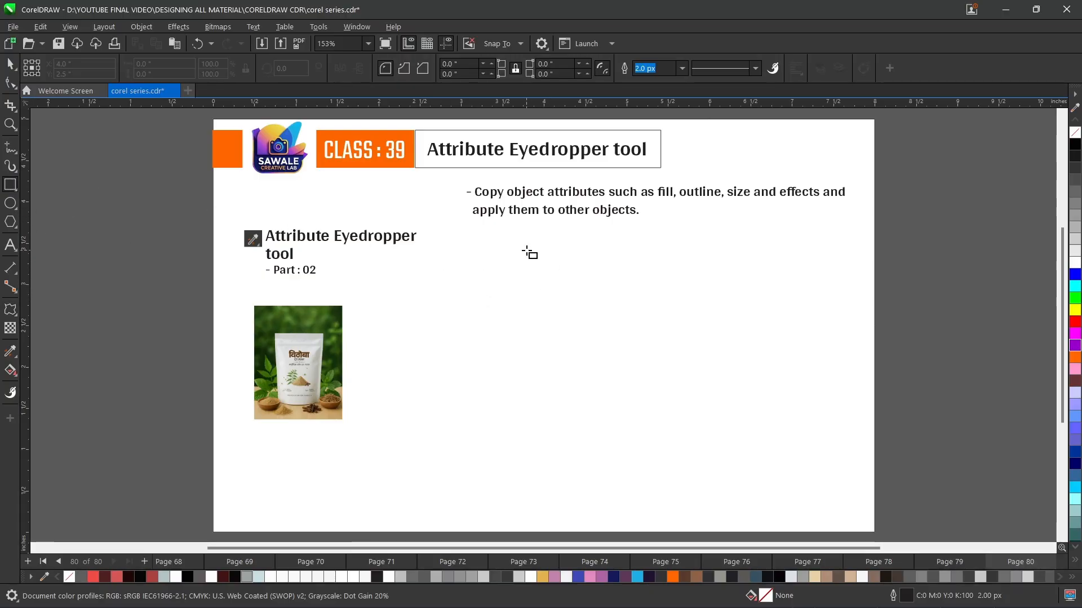
{"action": "left_click_drag", "start_coordinate": [527, 250], "coordinate": [723, 418]}
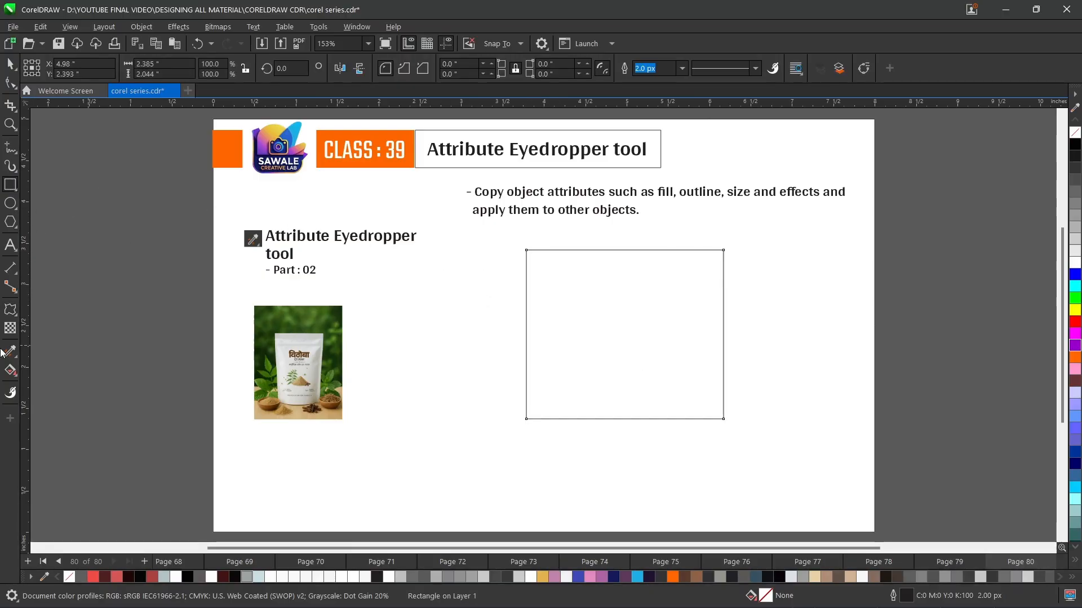
Step: Apply a push-and-pull distortion with an amplitude of about -21 to the rectangle so its sides bulge outward
{"action": "left_click", "coordinate": [16, 322]}
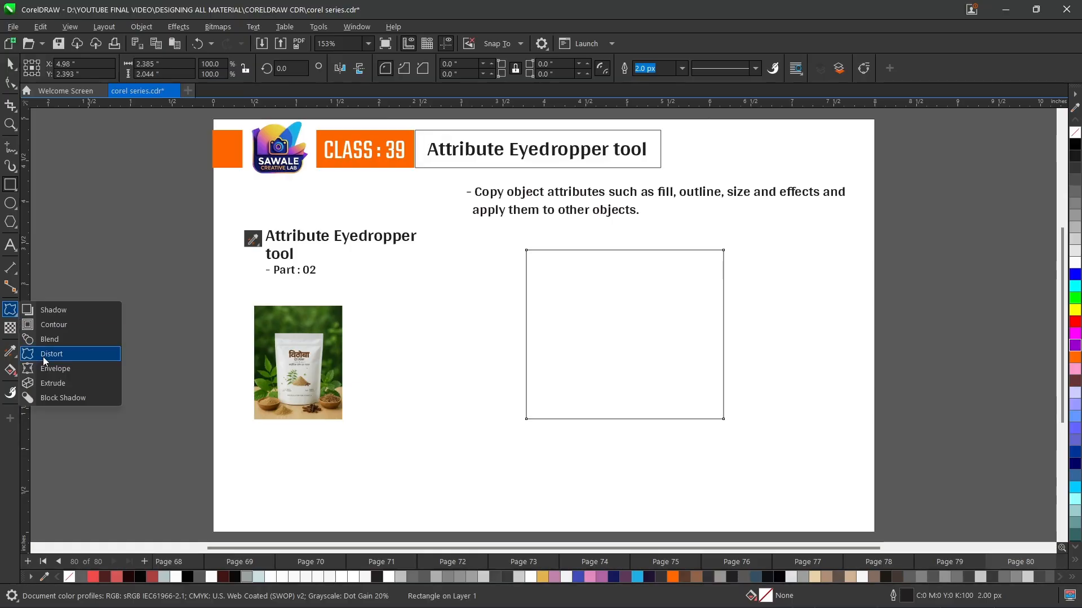
{"action": "left_click", "coordinate": [43, 356]}
{"action": "left_click_drag", "start_coordinate": [627, 250], "coordinate": [595, 203]}
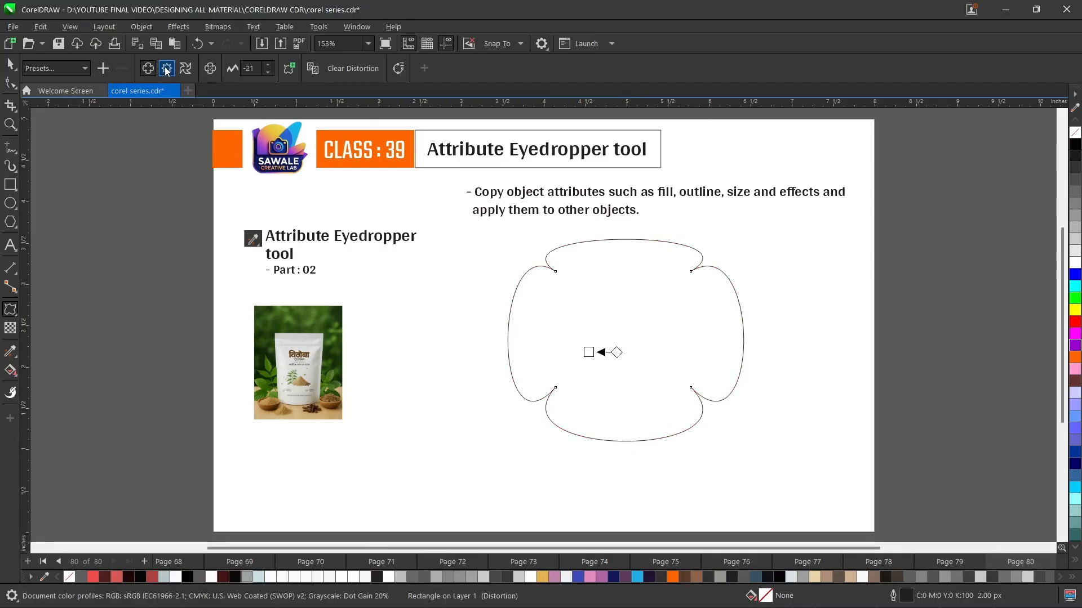
Step: Try a zipper distortion on the distorted rectangle and undo it
{"action": "left_click", "coordinate": [558, 311]}
{"action": "left_click_drag", "start_coordinate": [558, 312], "coordinate": [642, 391]}
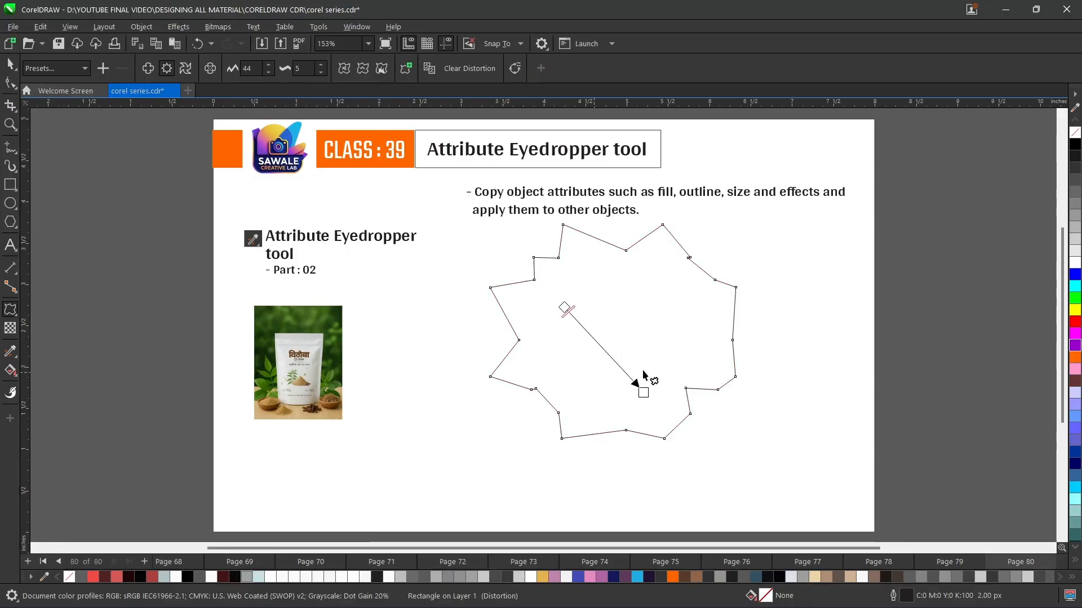
{"action": "left_click_drag", "start_coordinate": [655, 341], "coordinate": [665, 377]}
{"action": "key", "text": "ctrl+z"}
{"action": "key", "text": "ctrl+z"}
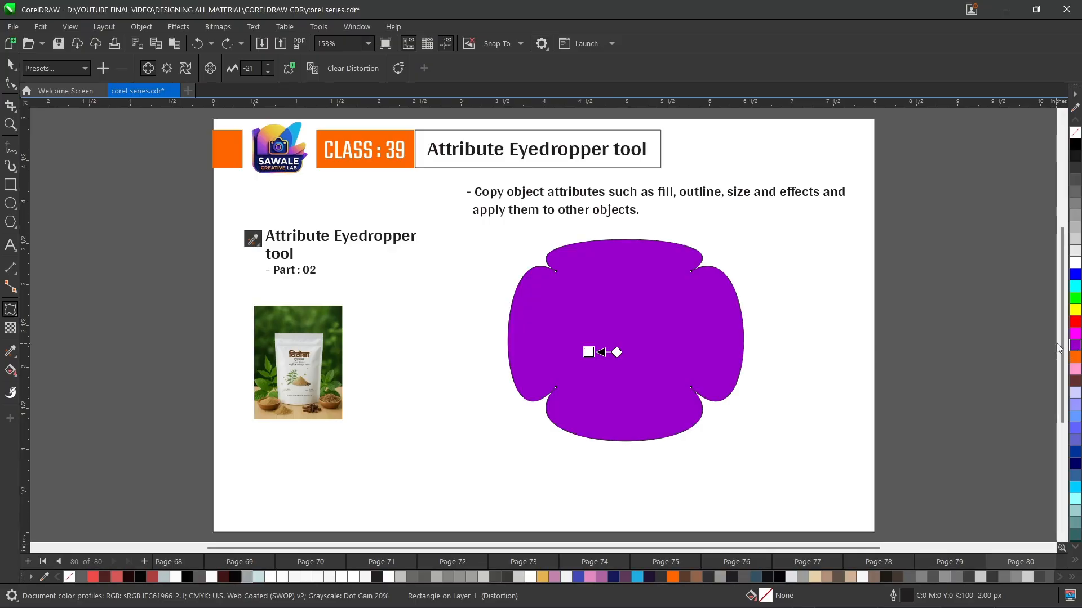
Step: Fill the distorted shape with purple and scale it down proportionally to about 51%
{"action": "left_click", "coordinate": [1075, 345]}
{"action": "left_click", "coordinate": [7, 63]}
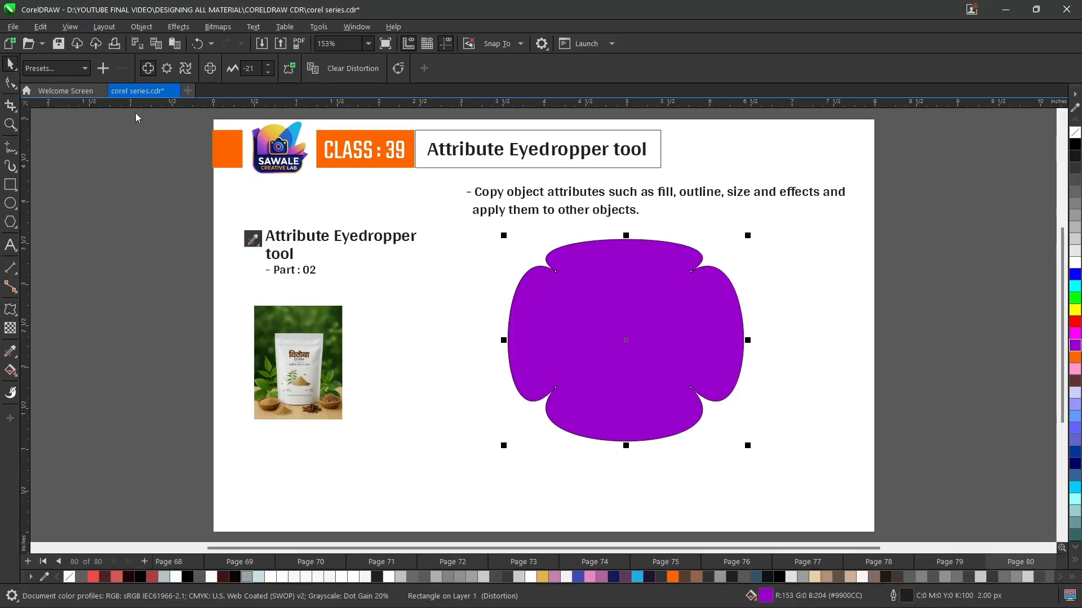
{"action": "left_click_drag", "start_coordinate": [749, 446], "coordinate": [633, 347]}
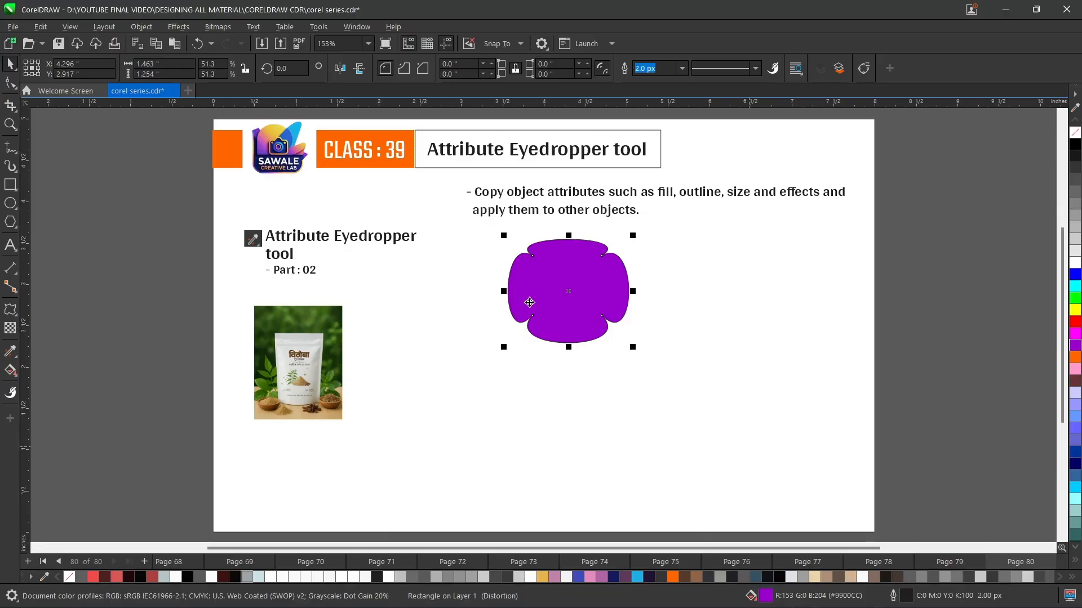
Step: Draw an unfilled rectangle about 1.47 by 1.10 inches beside the purple shape, slightly lower on the page
{"action": "left_click", "coordinate": [10, 185]}
{"action": "mouse_move", "coordinate": [692, 309]}
{"action": "left_mouse_down"}
{"action": "mouse_move", "coordinate": [843, 411]}
{"action": "mouse_move", "coordinate": [813, 401]}
{"action": "left_mouse_up"}
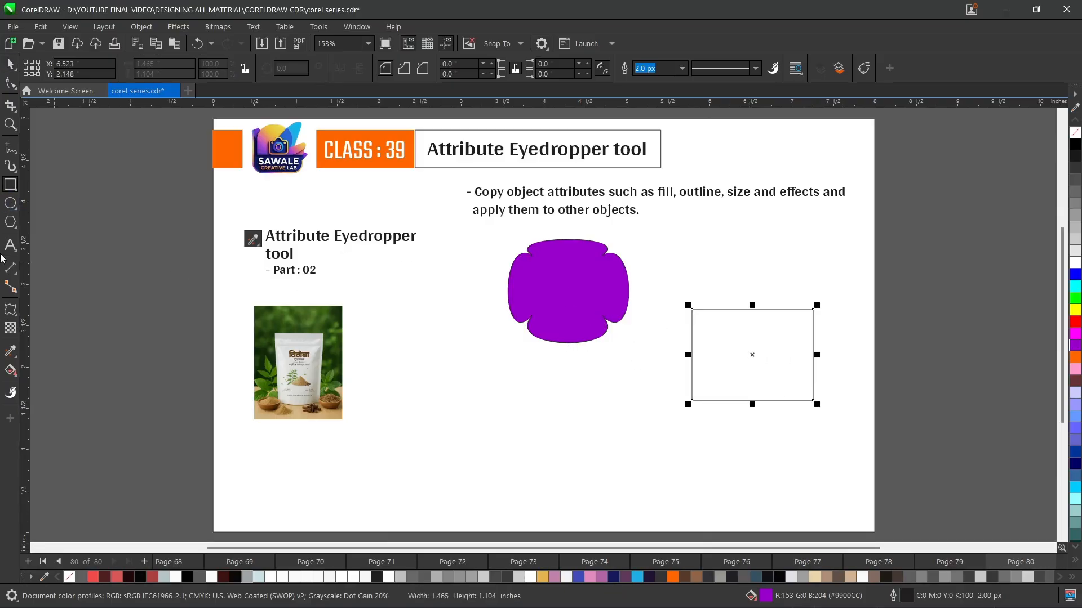
Step: Copy the purple shape's fill and distortion onto the unfilled rectangle using the Attribute Eyedropper with the Distortion effect included
{"action": "left_click", "coordinate": [9, 350]}
{"action": "left_click", "coordinate": [196, 72]}
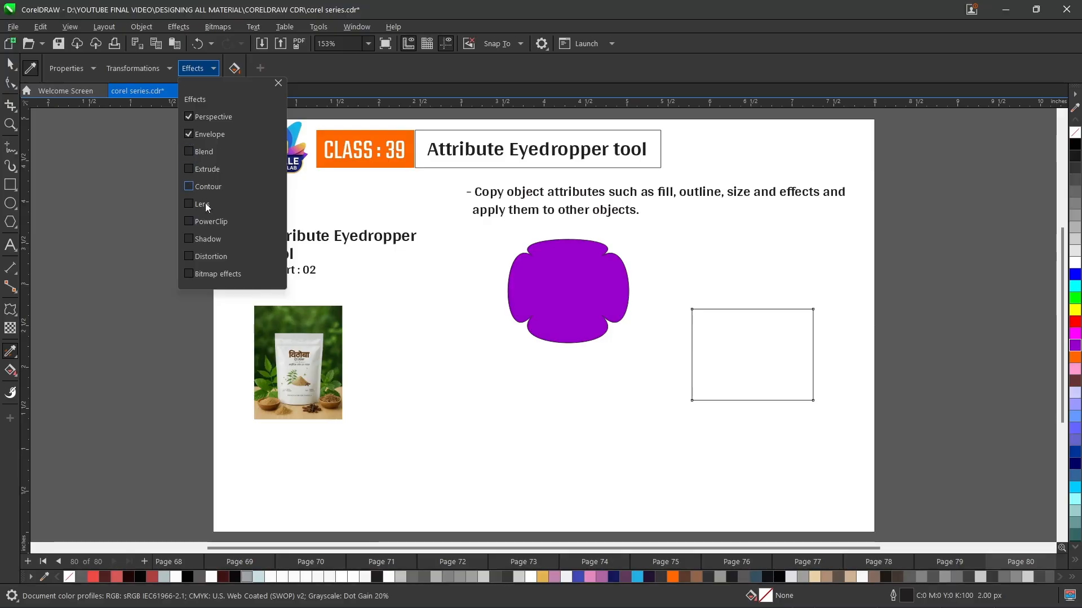
{"action": "left_click", "coordinate": [190, 256]}
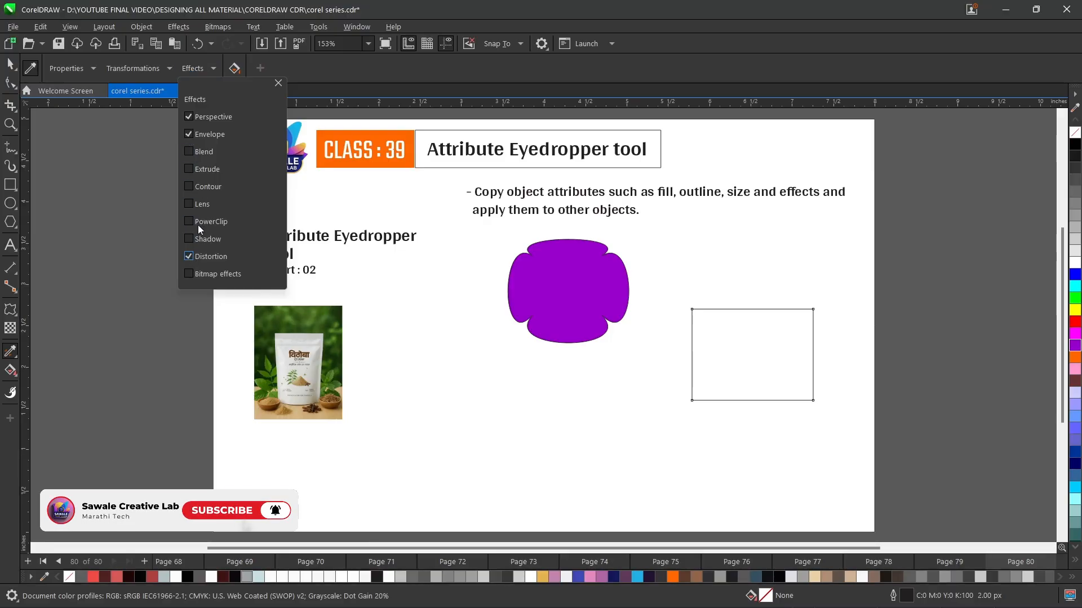
{"action": "left_click", "coordinate": [279, 83]}
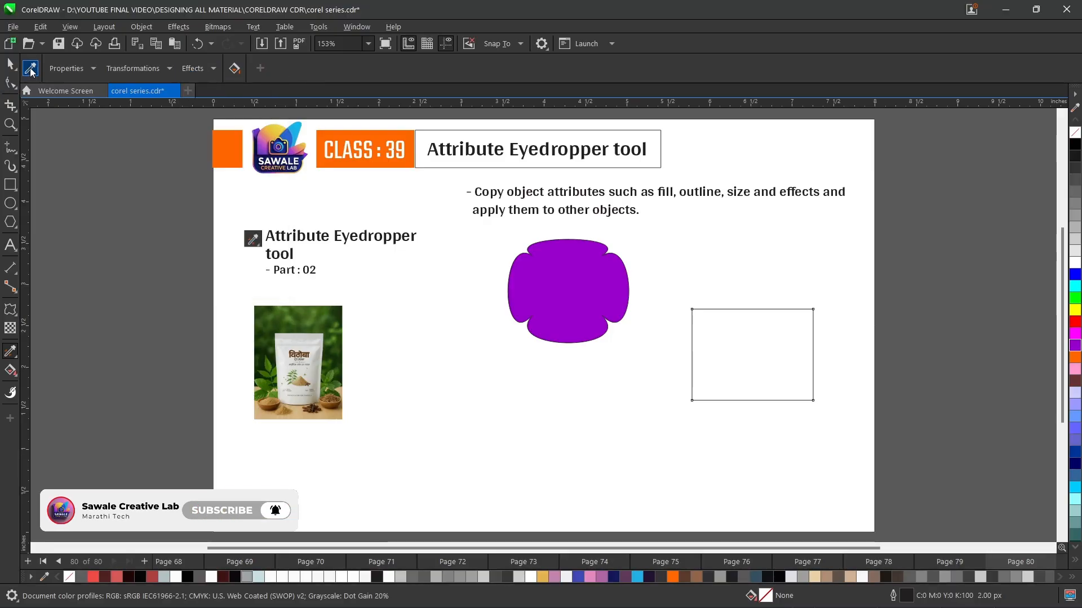
{"action": "left_click", "coordinate": [544, 276]}
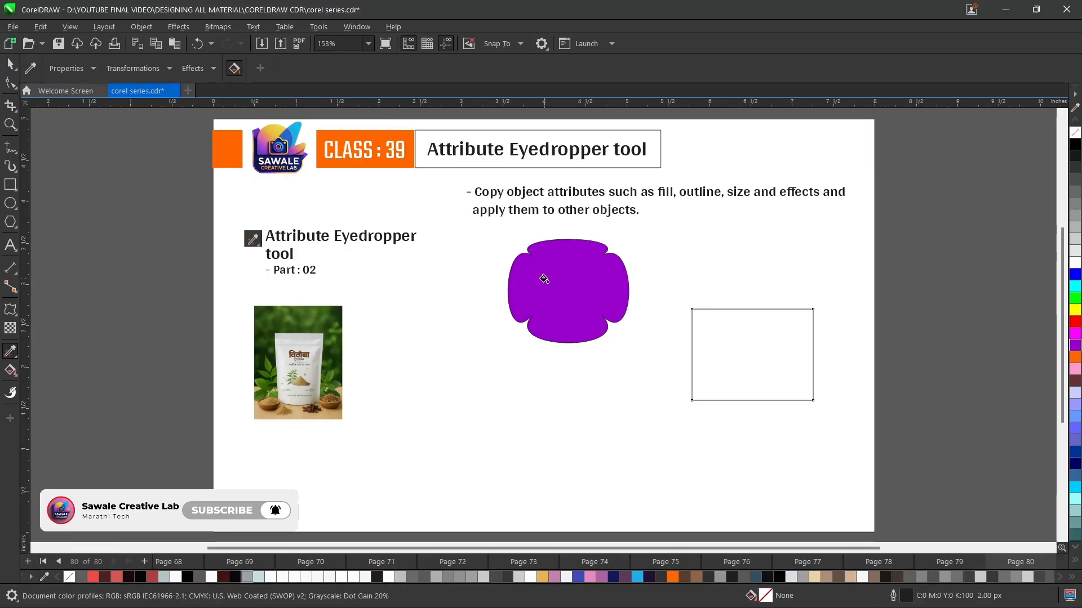
{"action": "left_click", "coordinate": [767, 358]}
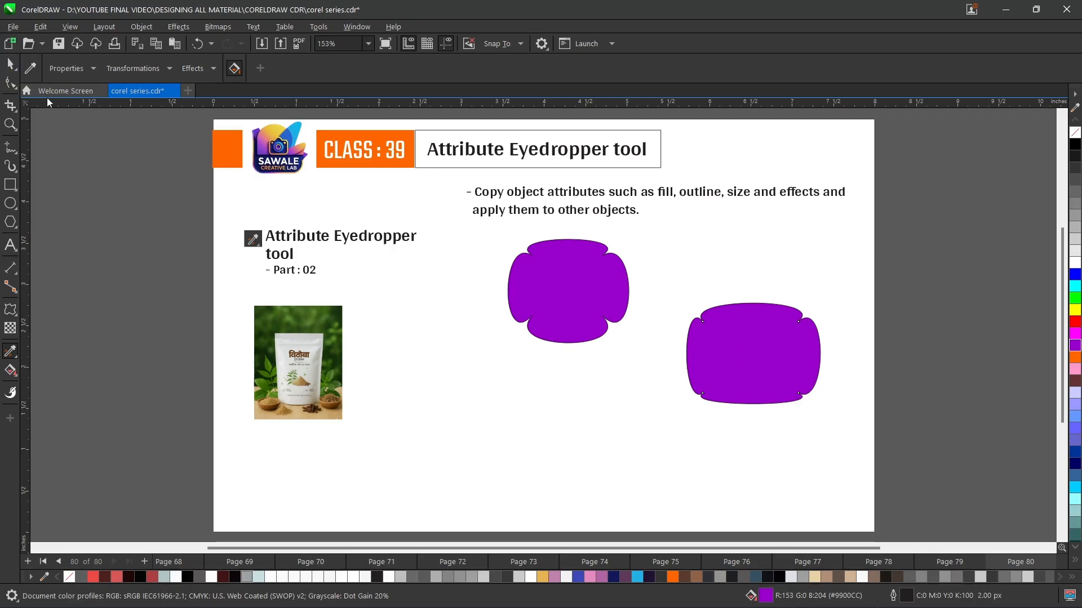
{"action": "left_click", "coordinate": [120, 72]}
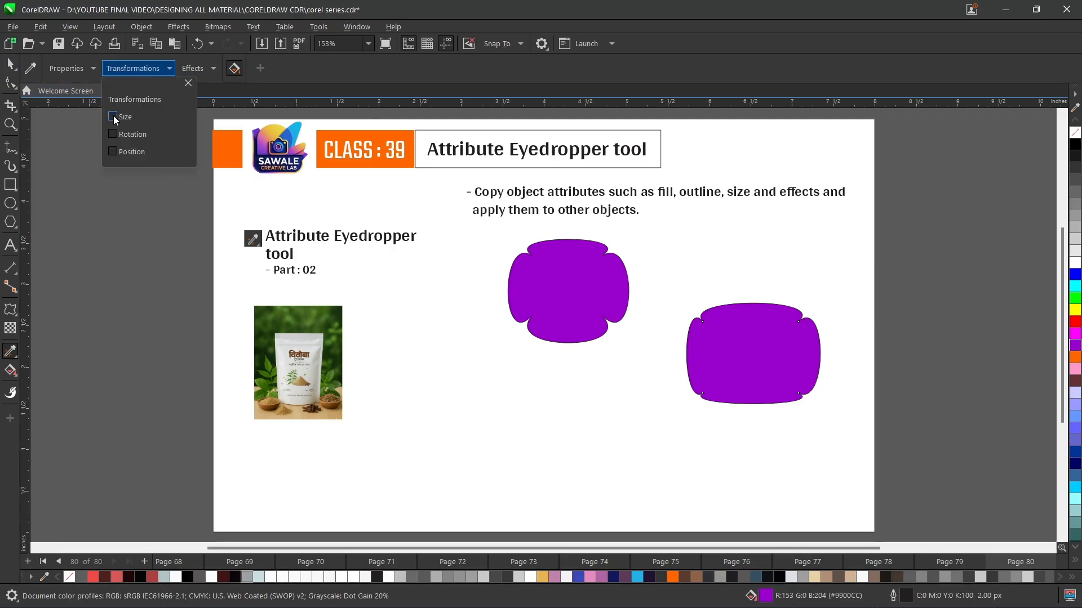
{"action": "left_click", "coordinate": [185, 86]}
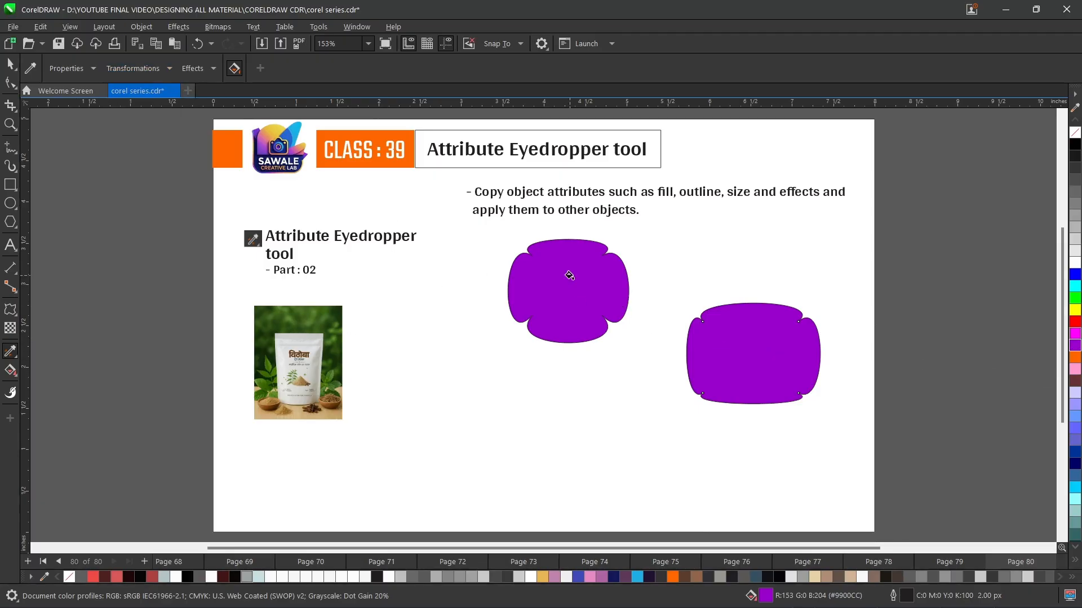
{"action": "left_click", "coordinate": [212, 68]}
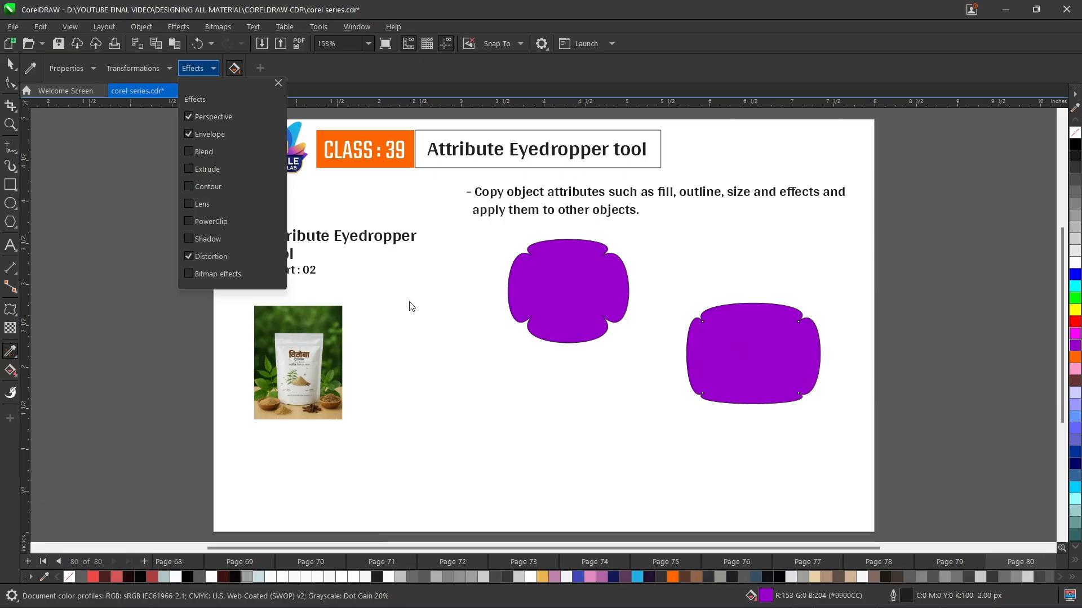
{"action": "left_click", "coordinate": [17, 318]}
{"action": "left_click", "coordinate": [16, 314]}
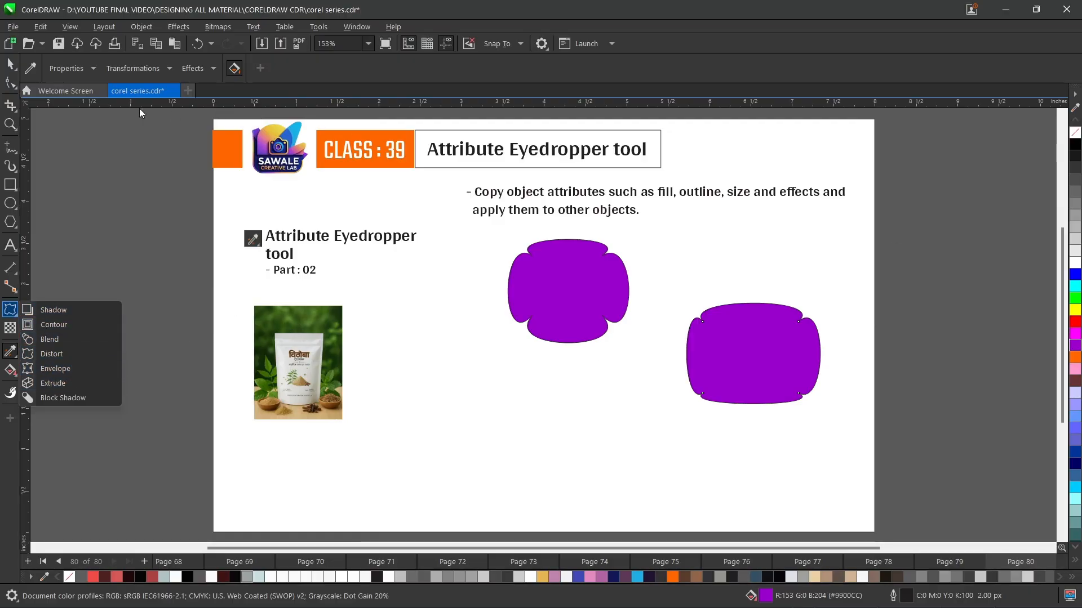
Step: Delete both purple distorted shapes from the page
{"action": "left_click", "coordinate": [10, 64]}
{"action": "left_click", "coordinate": [45, 71]}
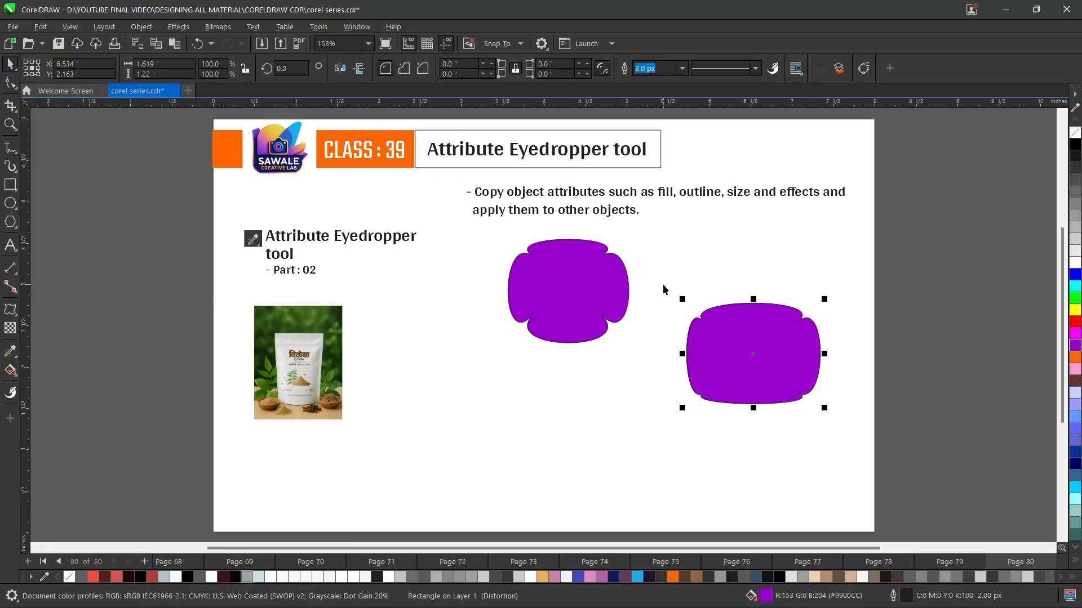
{"action": "key", "text": "Delete"}
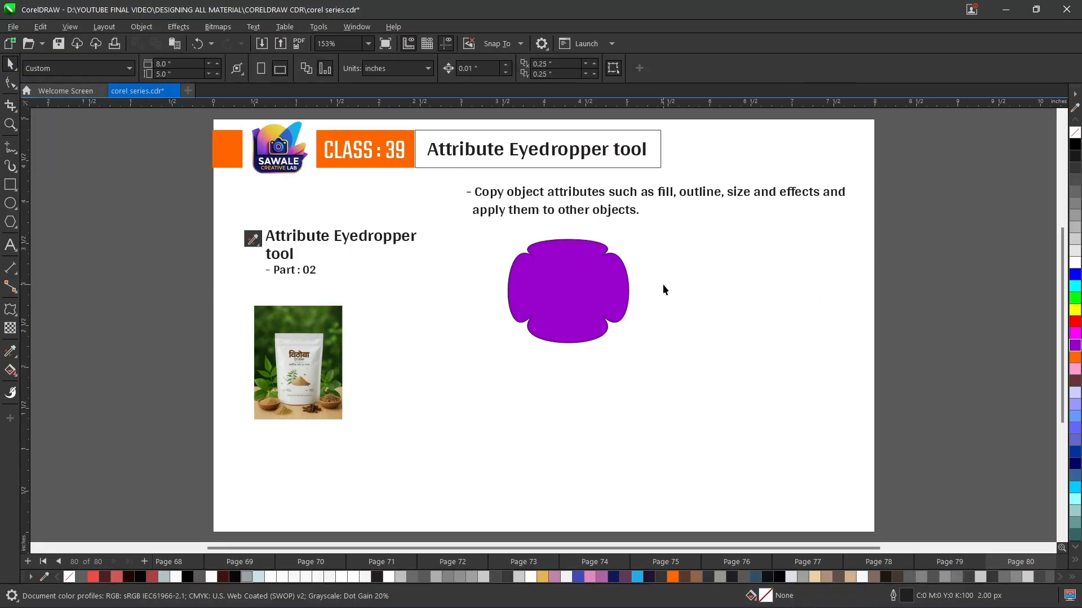
{"action": "left_click", "coordinate": [587, 280]}
{"action": "key", "text": "Delete"}
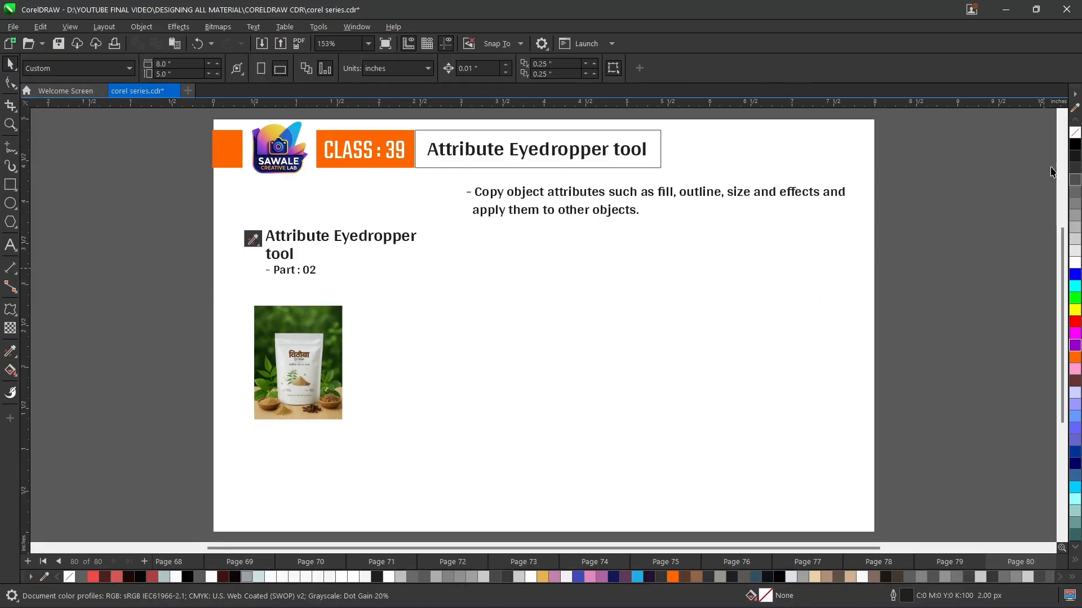
{"action": "left_click", "coordinate": [9, 350]}
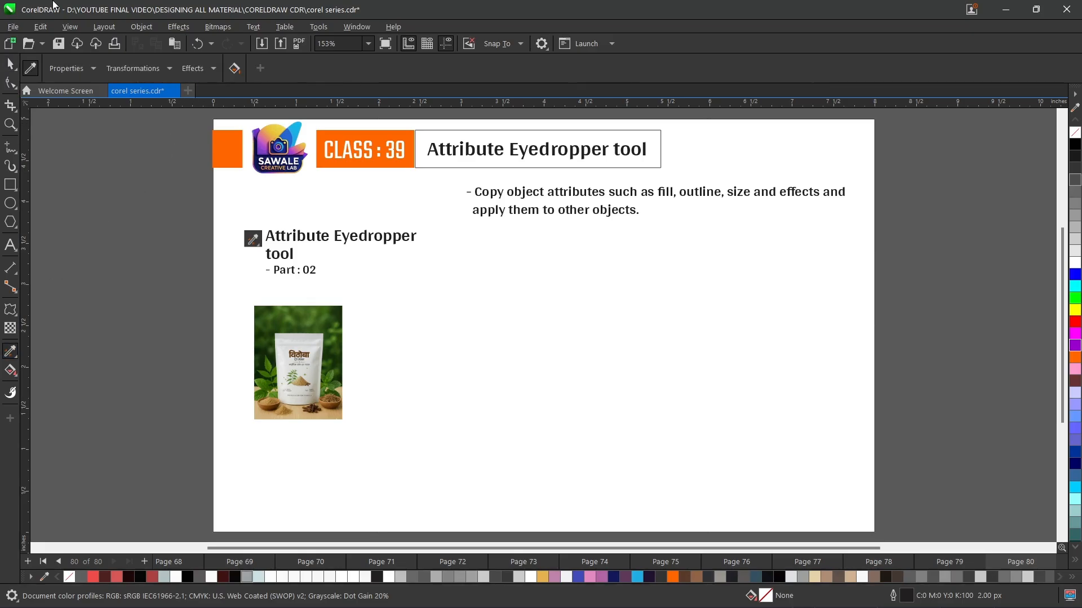
{"action": "left_click", "coordinate": [192, 69]}
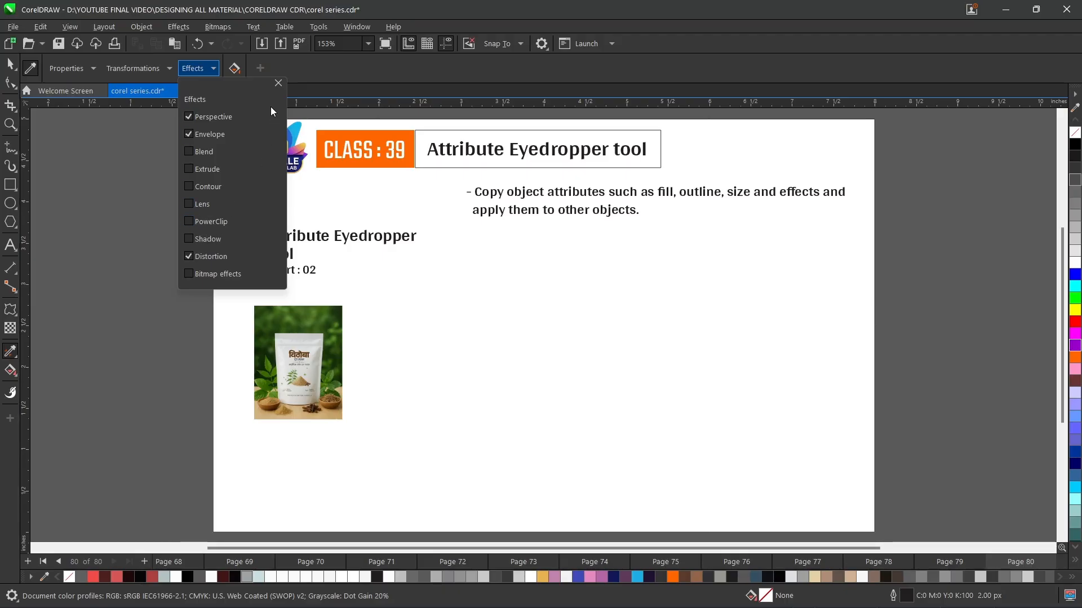
{"action": "left_click", "coordinate": [277, 83]}
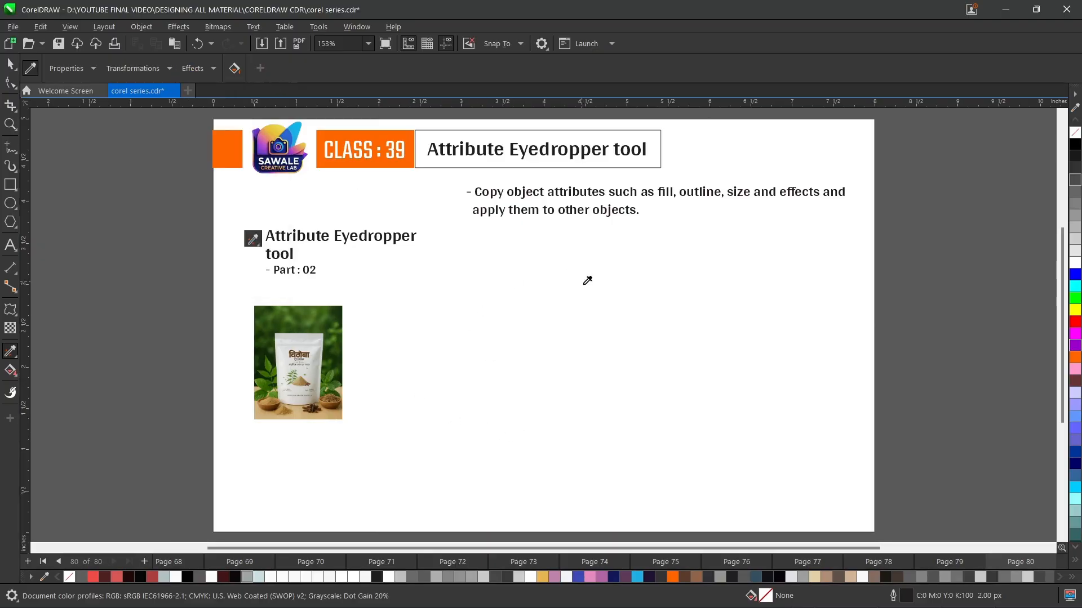
{"action": "left_click", "coordinate": [9, 65]}
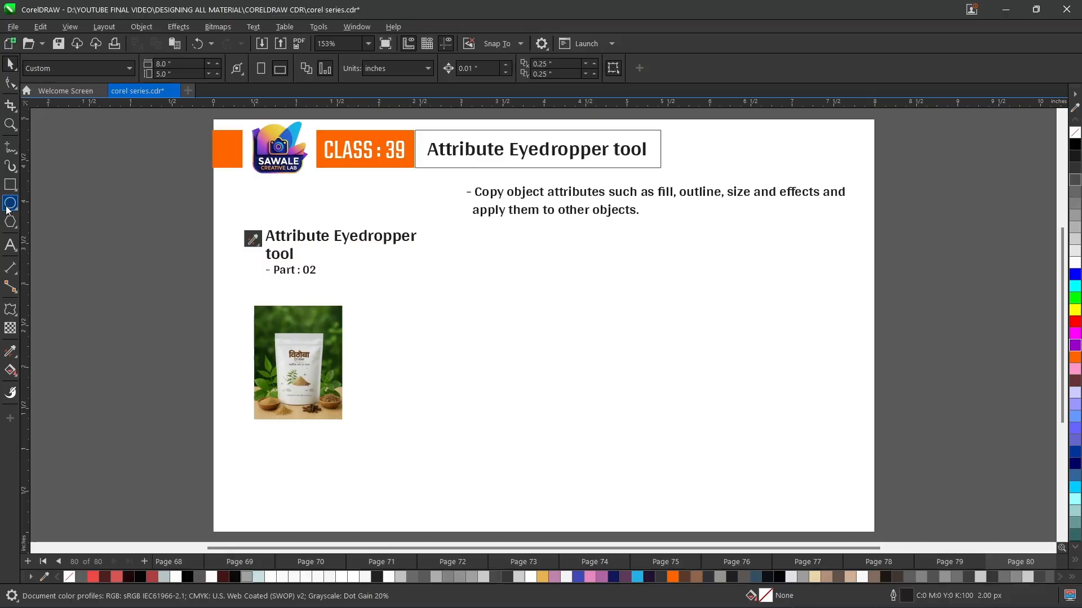
Step: Draw a circle about 1.81 inches in diameter below the description text and fill it with purple
{"action": "left_click", "coordinate": [10, 185]}
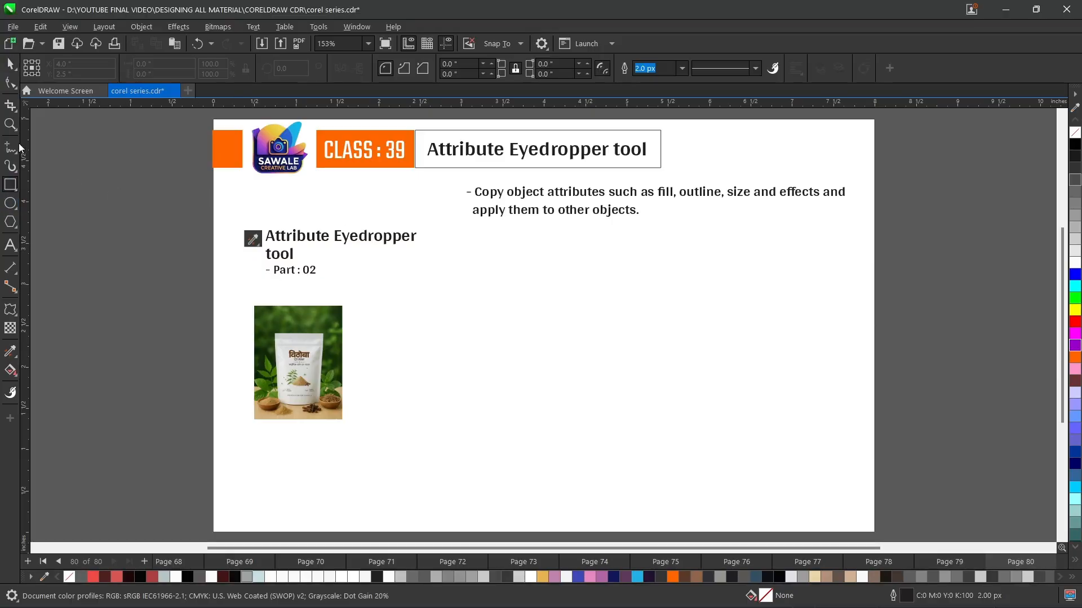
{"action": "left_click", "coordinate": [10, 203]}
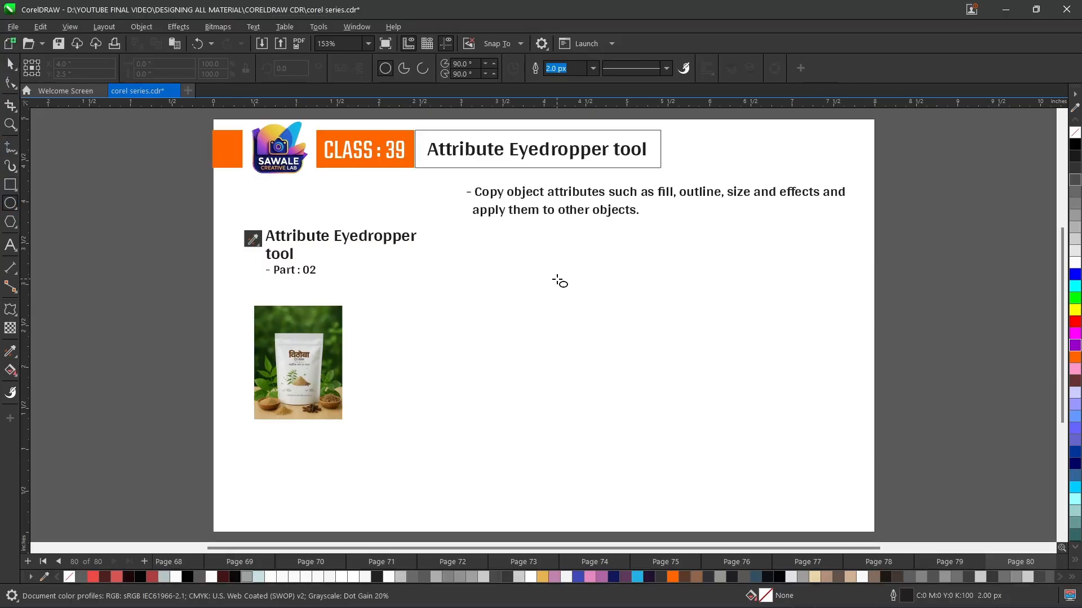
{"action": "left_click_drag", "start_coordinate": [544, 264], "coordinate": [698, 394]}
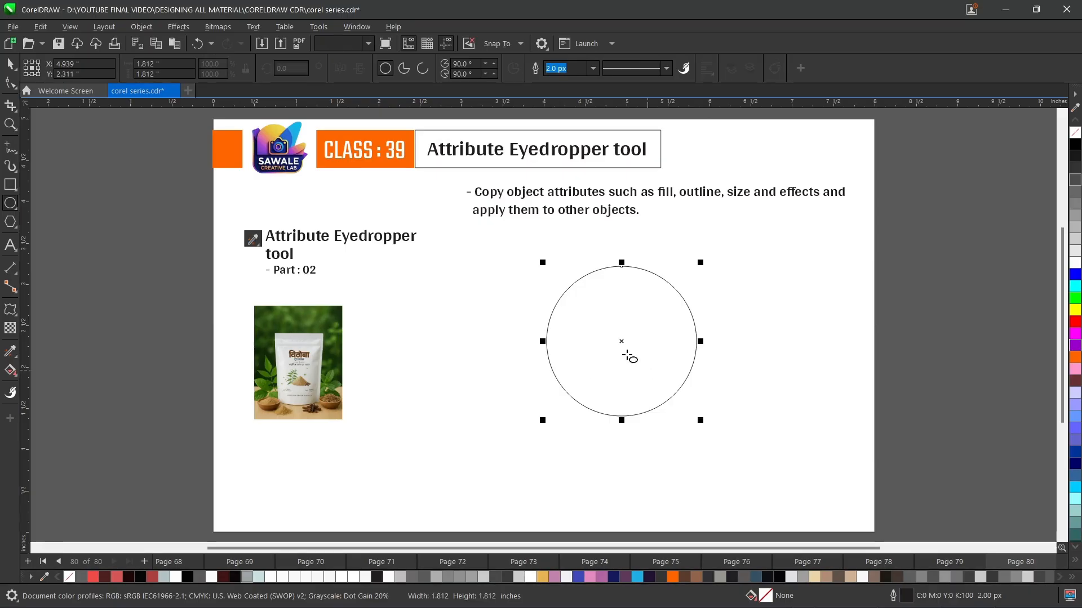
{"action": "left_click", "coordinate": [1075, 346]}
Step: PowerClip the product pouch photo inside the purple circle
{"action": "left_click", "coordinate": [302, 334]}
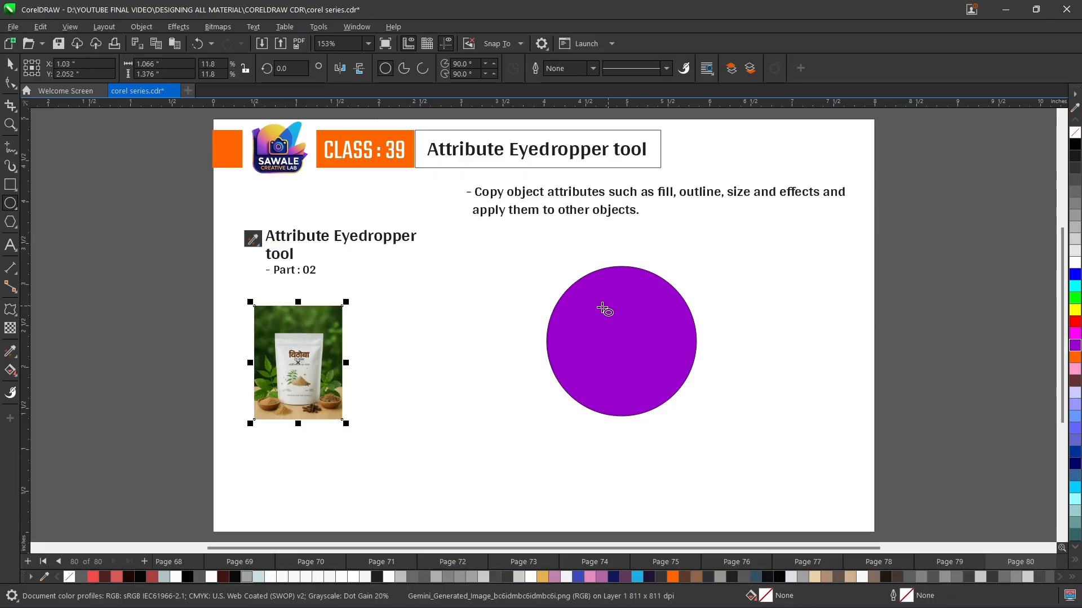
{"action": "left_click", "coordinate": [8, 71]}
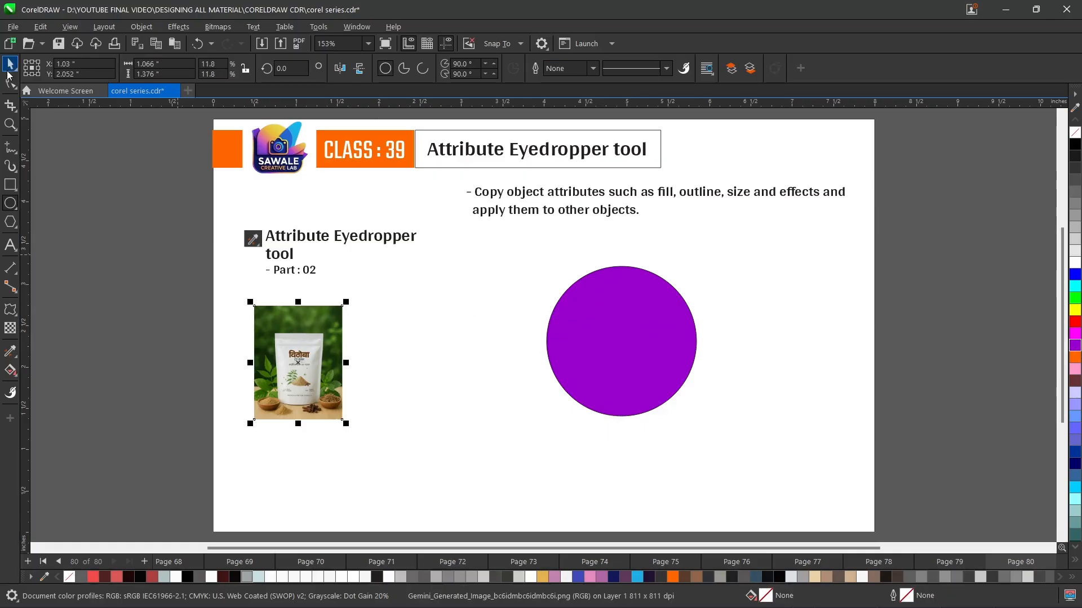
{"action": "right_click", "coordinate": [274, 354]}
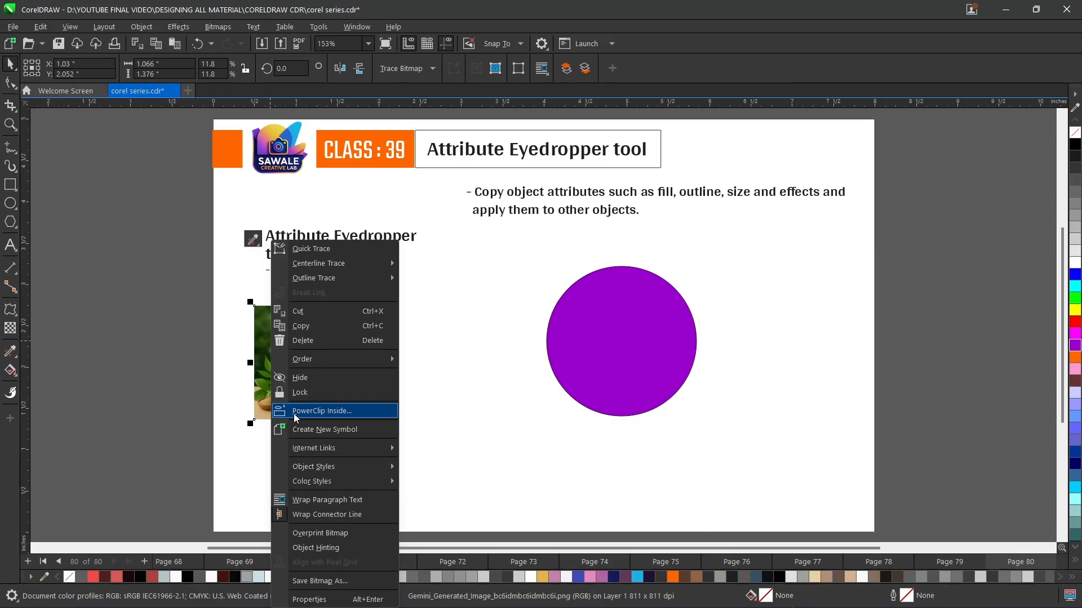
{"action": "left_click", "coordinate": [315, 411]}
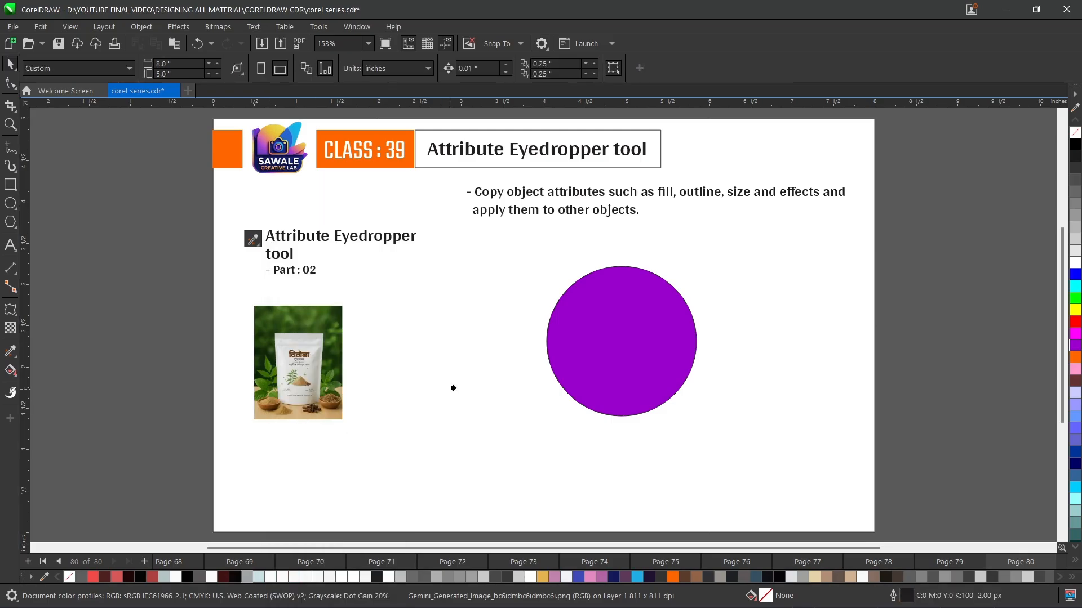
{"action": "left_click", "coordinate": [606, 339]}
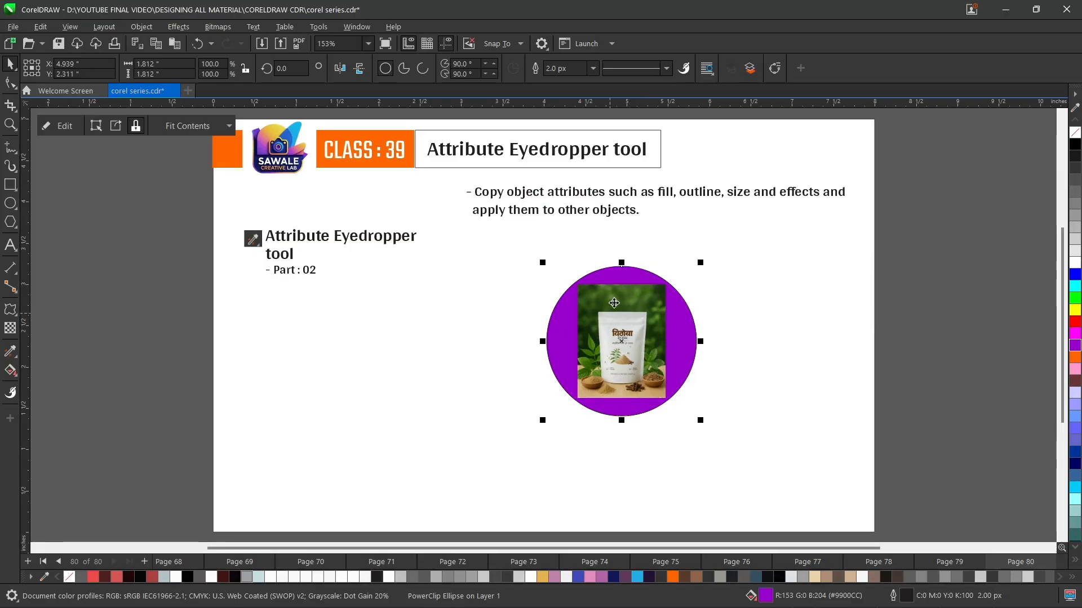
Step: Draw a rectangle about 2.21 by 1.27 inches below "Part : 02" and copy the circle's fill and PowerClip onto it with the Attribute Eyedropper
{"action": "left_click", "coordinate": [10, 184]}
{"action": "left_click_drag", "start_coordinate": [255, 315], "coordinate": [438, 420]}
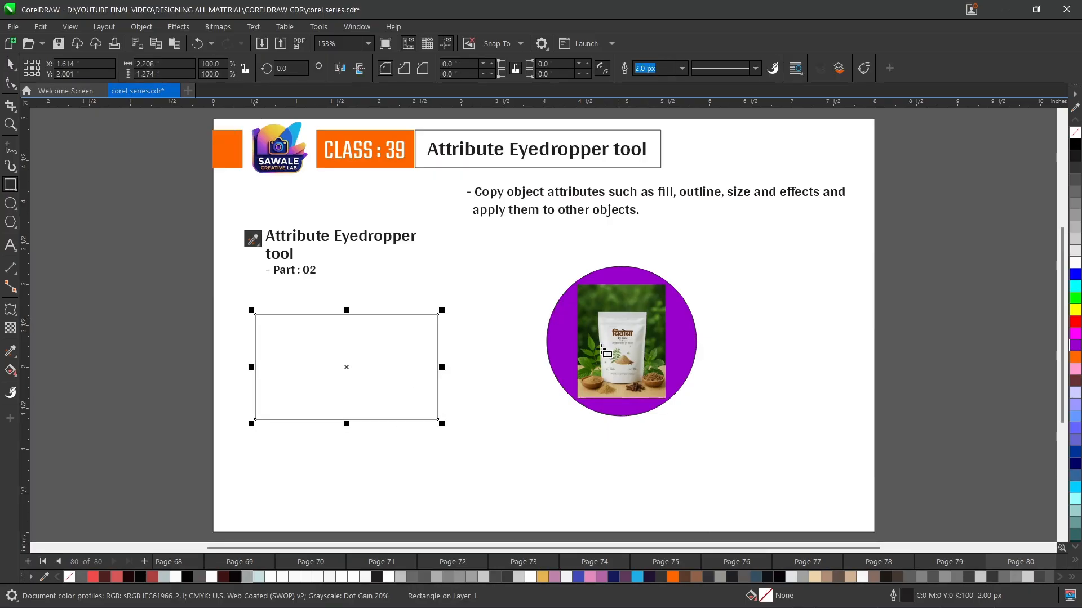
{"action": "left_click", "coordinate": [10, 351]}
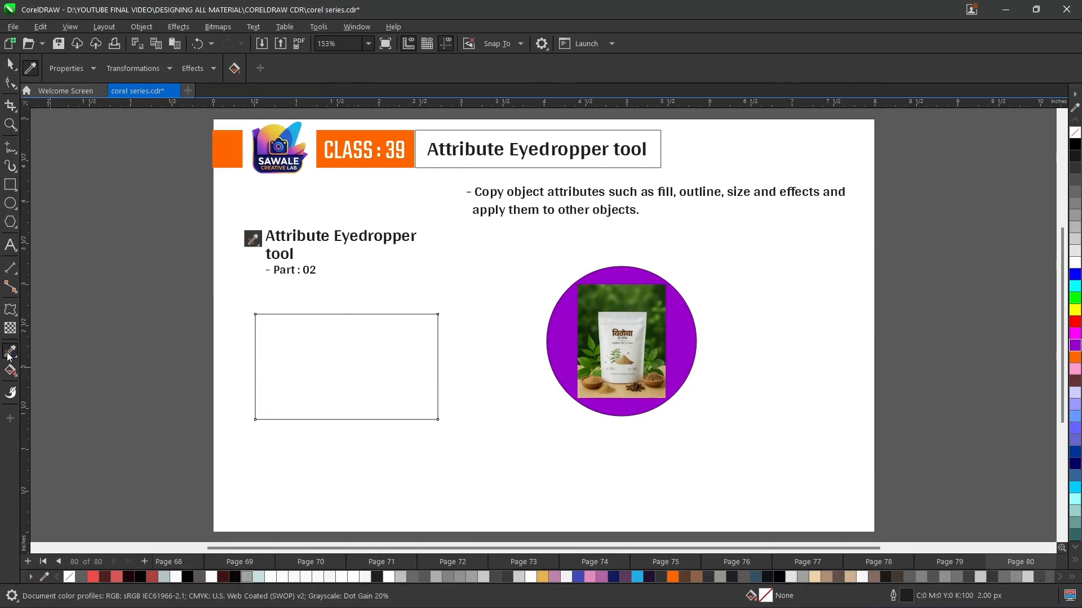
{"action": "left_click", "coordinate": [195, 73]}
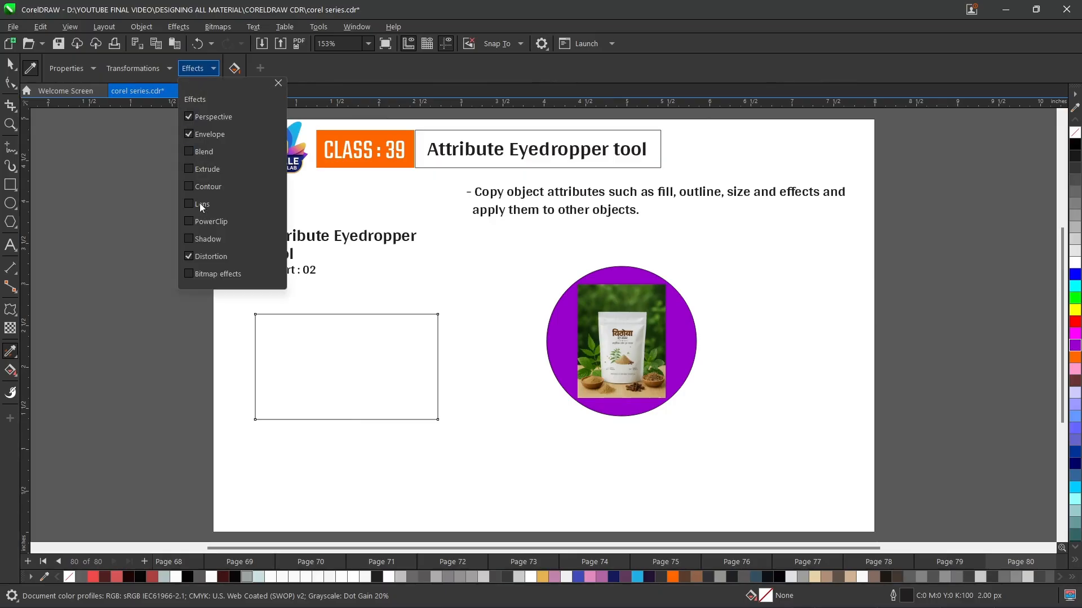
{"action": "left_click", "coordinate": [188, 222]}
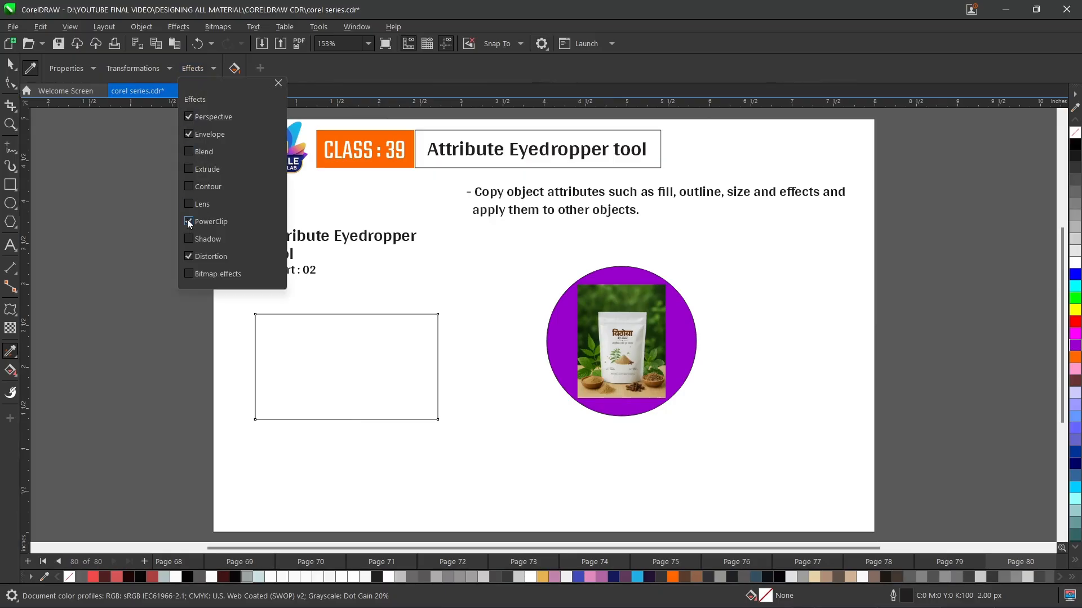
{"action": "left_click", "coordinate": [278, 83]}
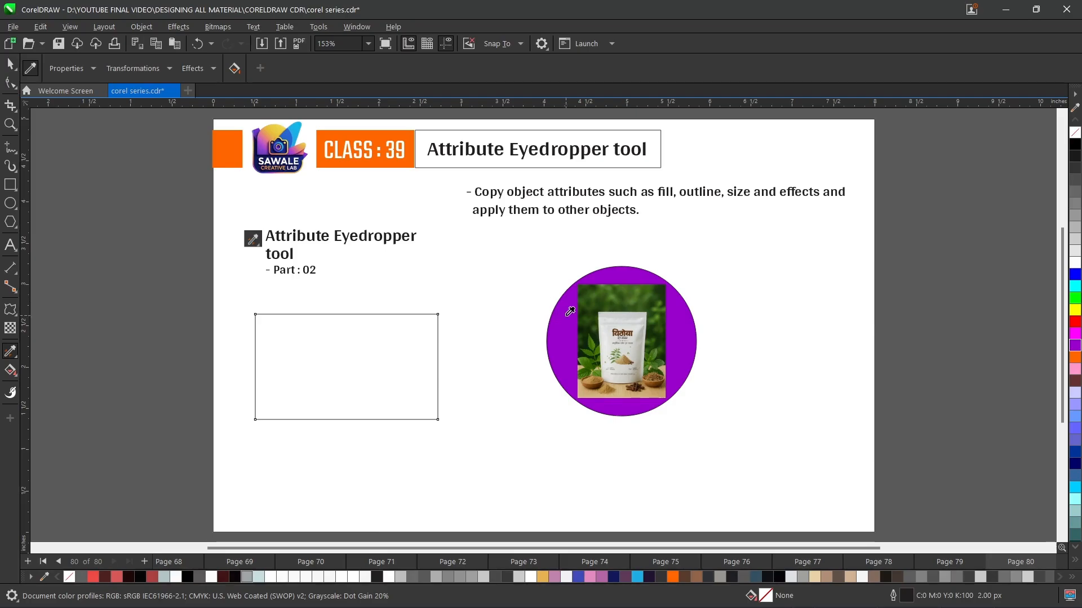
{"action": "left_click", "coordinate": [590, 322]}
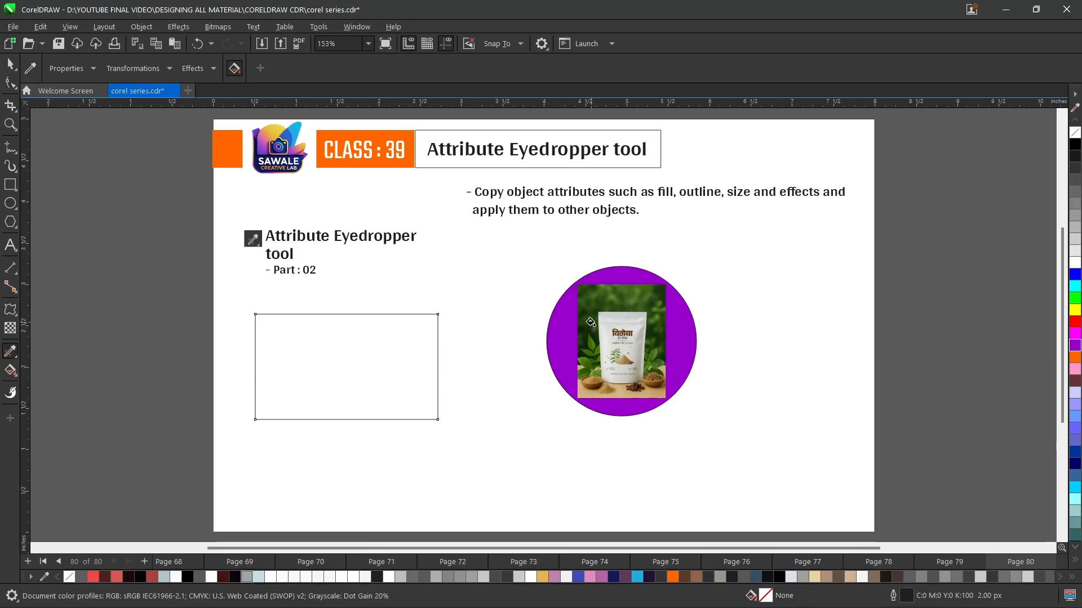
{"action": "left_click", "coordinate": [371, 364]}
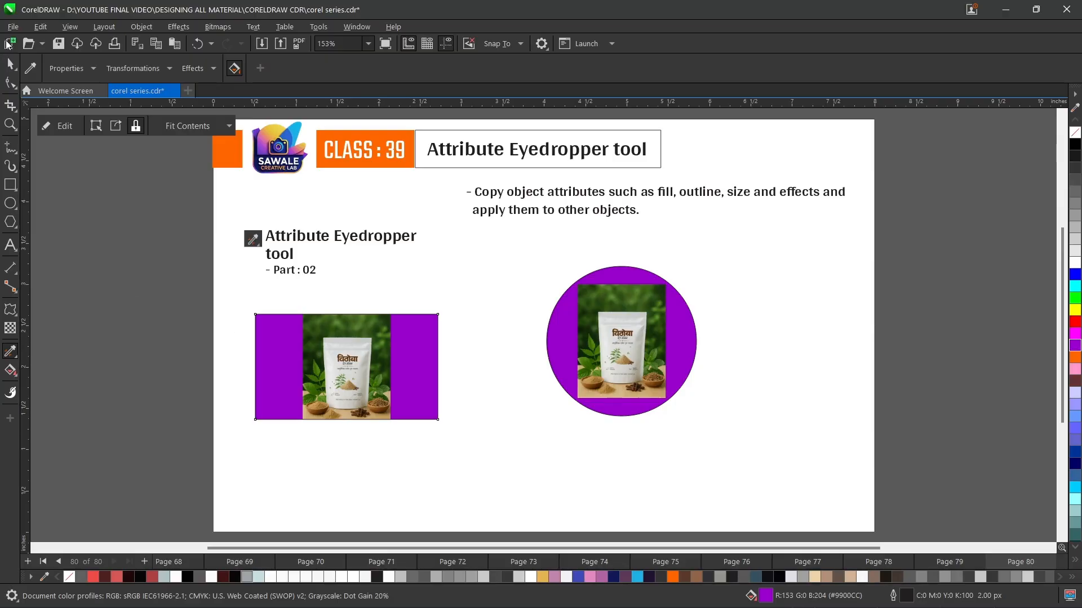
Step: Delete the PowerClip rectangle and the PowerClip circle from the page
{"action": "left_click", "coordinate": [10, 64]}
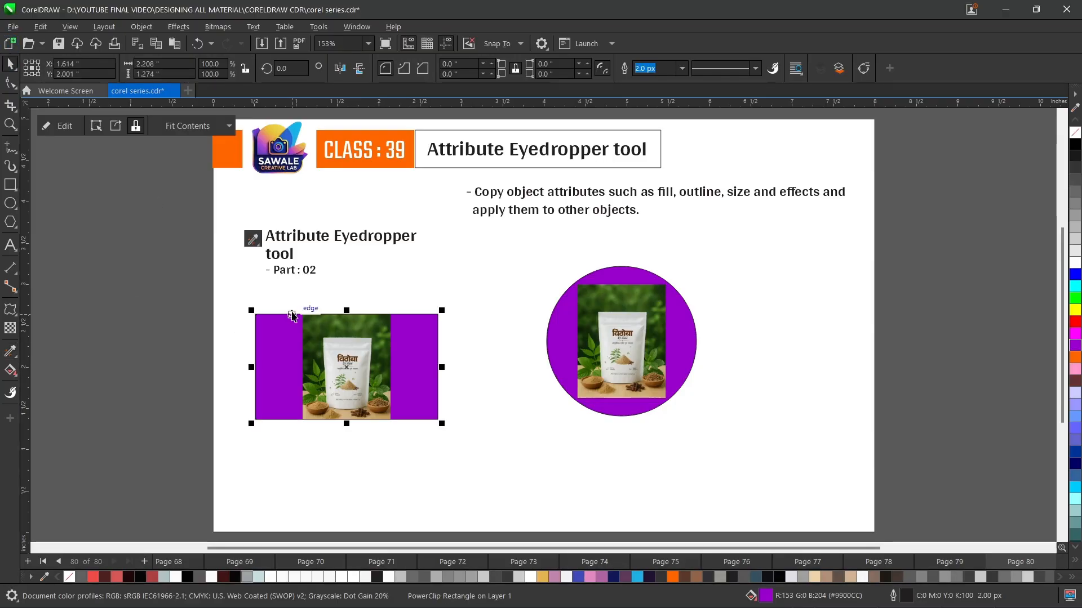
{"action": "key", "text": "Delete"}
{"action": "left_click", "coordinate": [664, 311]}
{"action": "key", "text": "Delete"}
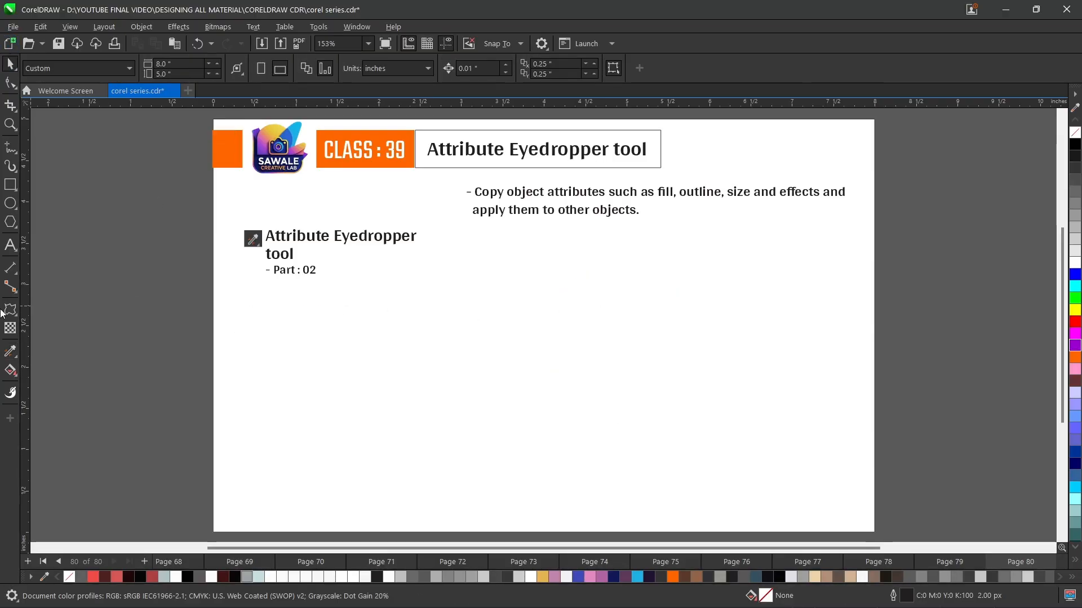
Step: Examine which effects the Attribute Eyedropper can copy and which bitmap mode and inflate commands are offered
{"action": "left_click", "coordinate": [9, 350]}
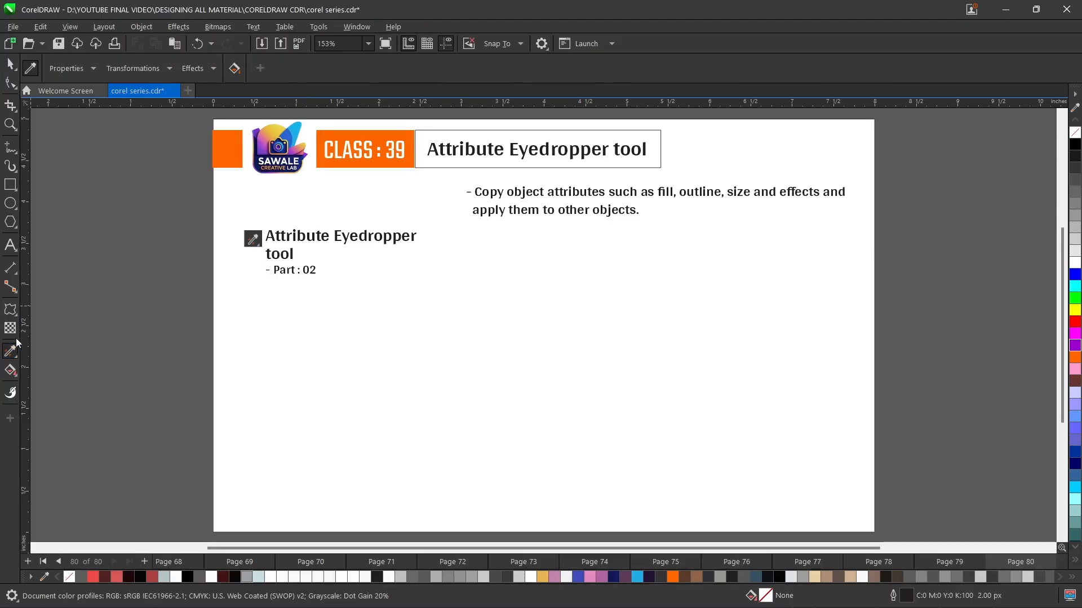
{"action": "left_click", "coordinate": [211, 69]}
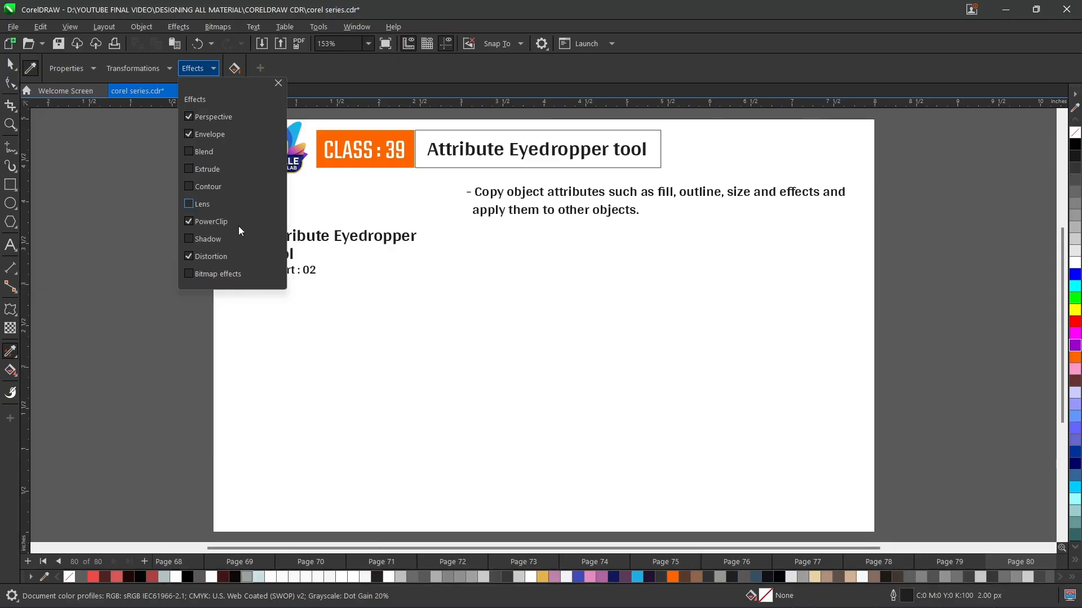
{"action": "left_click", "coordinate": [278, 83]}
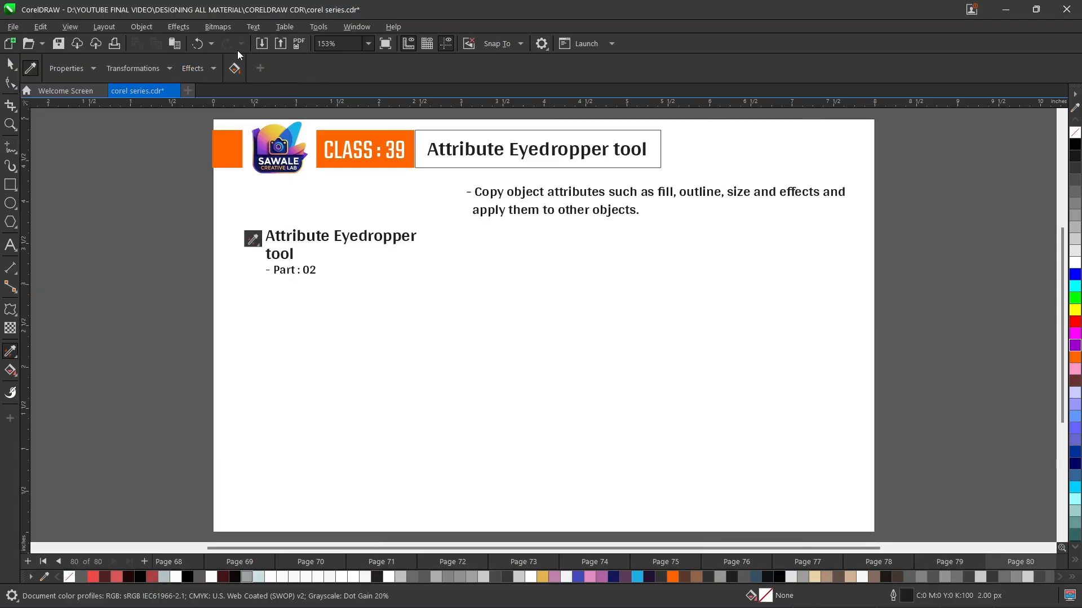
{"action": "left_click", "coordinate": [213, 29]}
{"action": "mouse_move", "coordinate": [219, 24]}
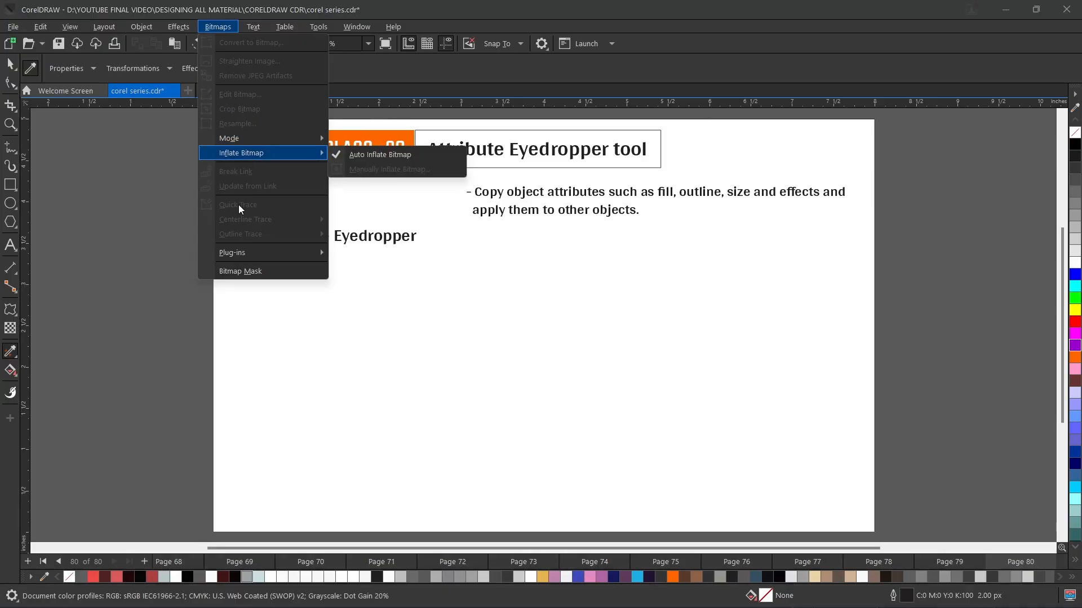
{"action": "left_click", "coordinate": [218, 28]}
{"action": "left_click", "coordinate": [218, 28]}
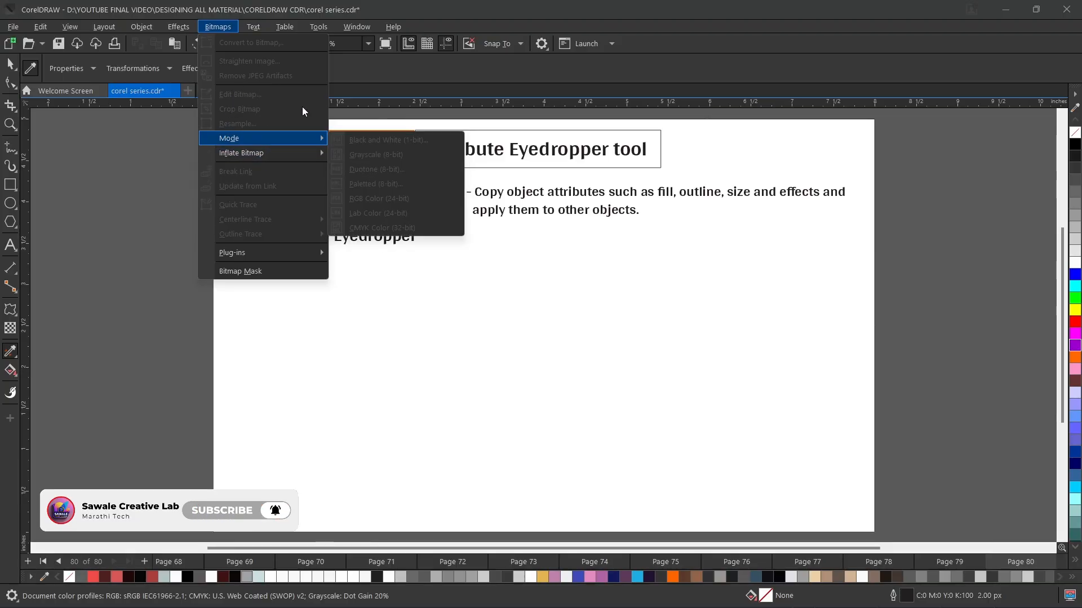
{"action": "left_click", "coordinate": [11, 71]}
{"action": "left_click", "coordinate": [12, 66]}
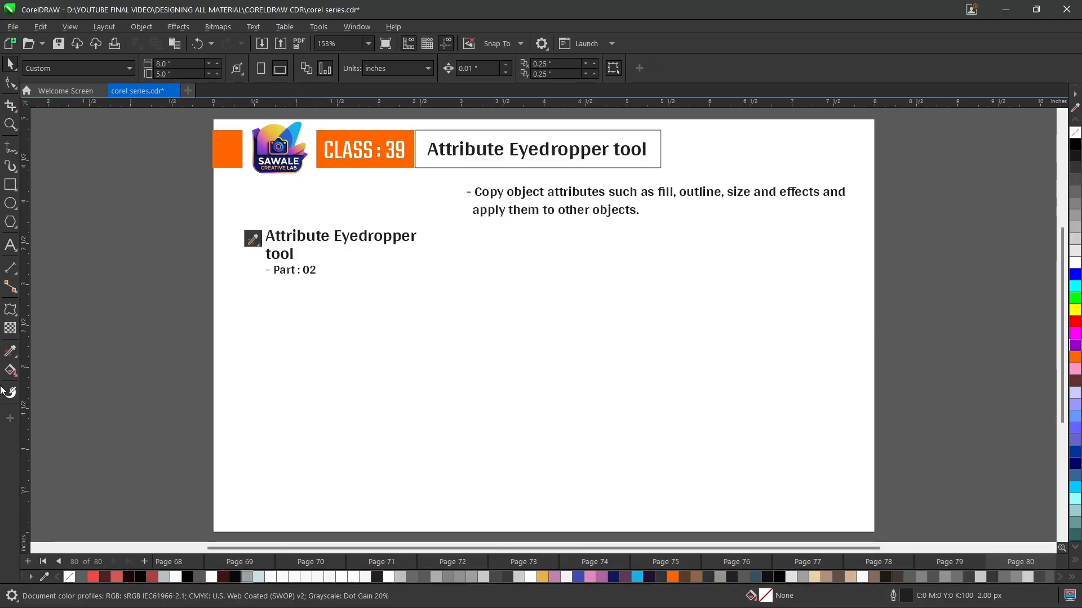
{"action": "left_click", "coordinate": [11, 351]}
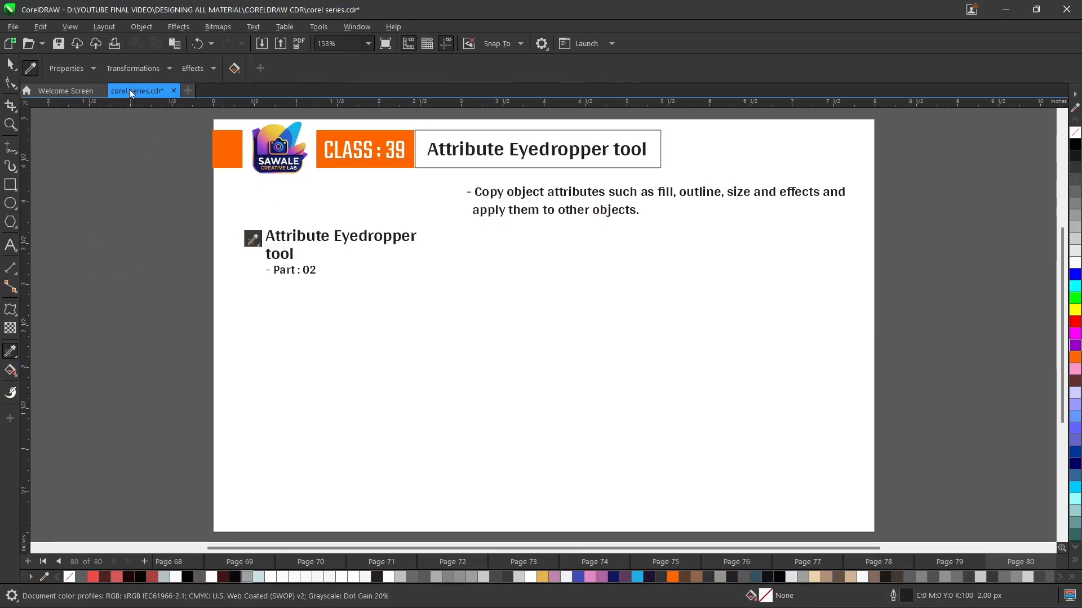
{"action": "left_click", "coordinate": [213, 71]}
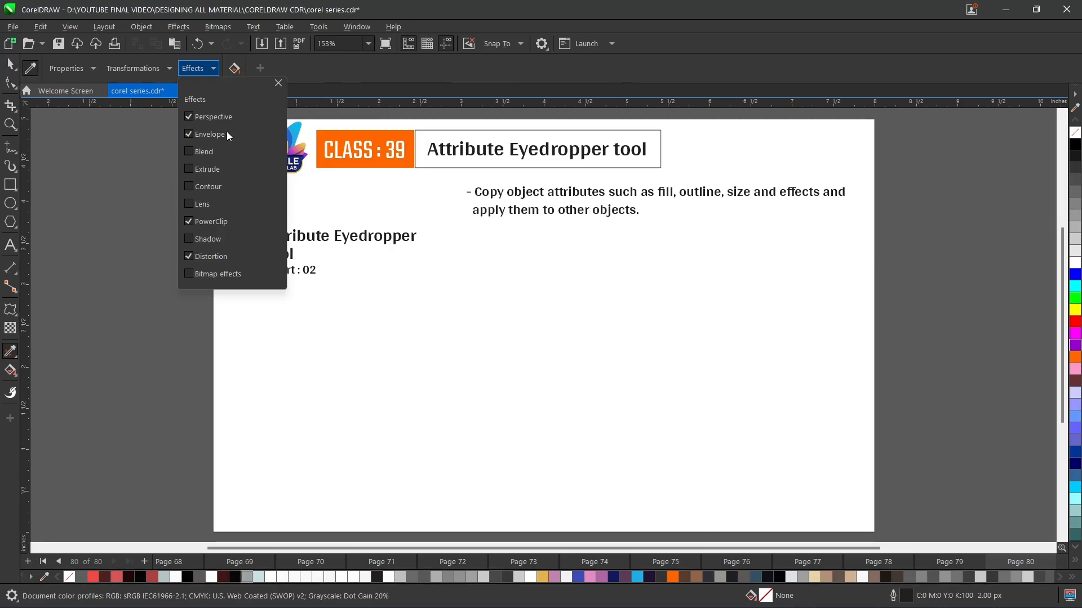
{"action": "left_click", "coordinate": [279, 85]}
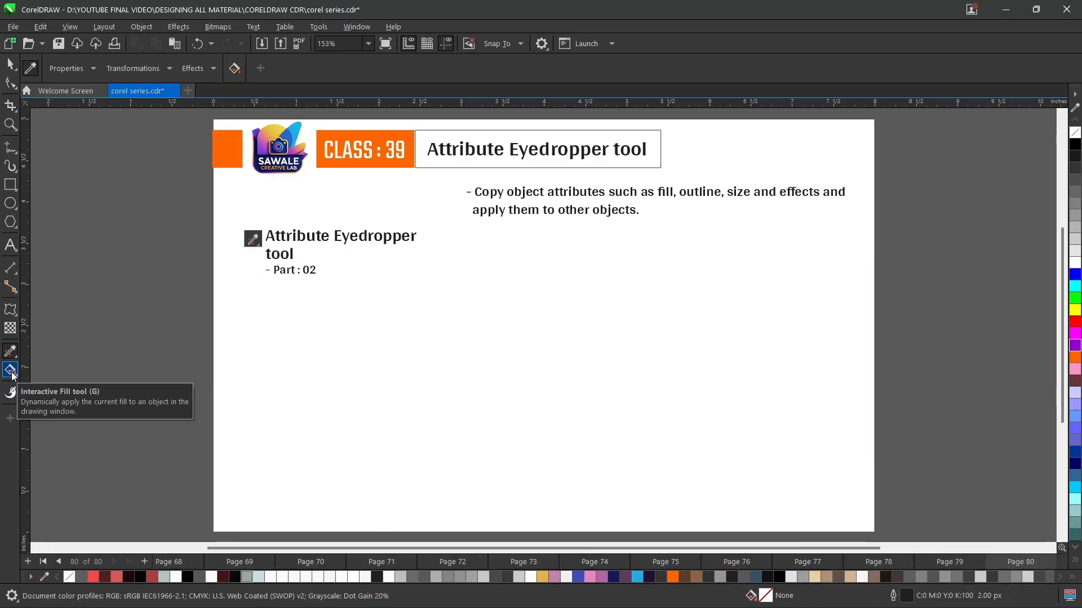
{"action": "left_click", "coordinate": [11, 66]}
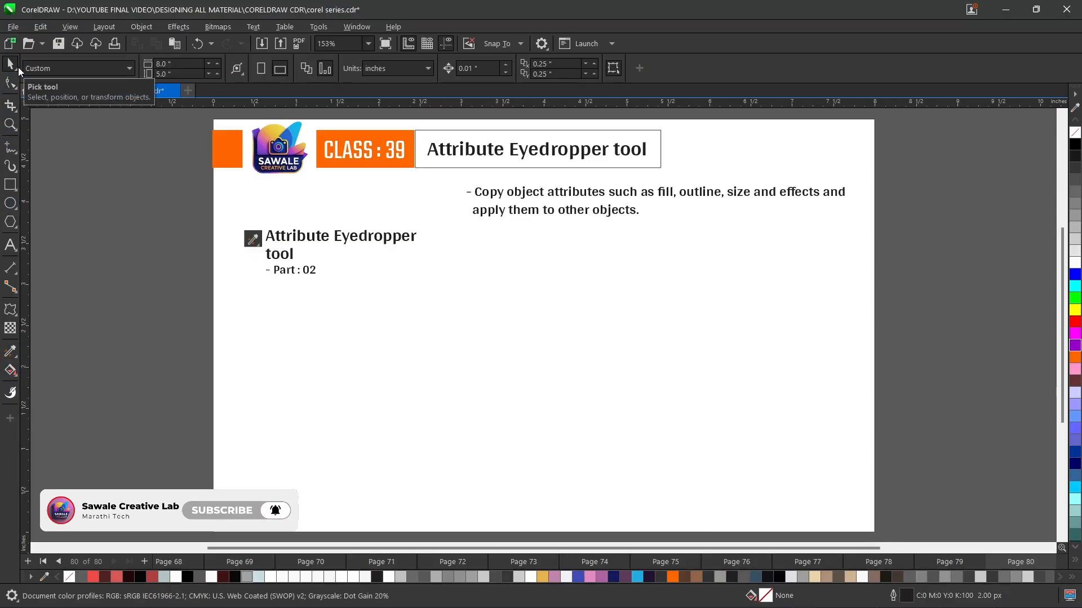